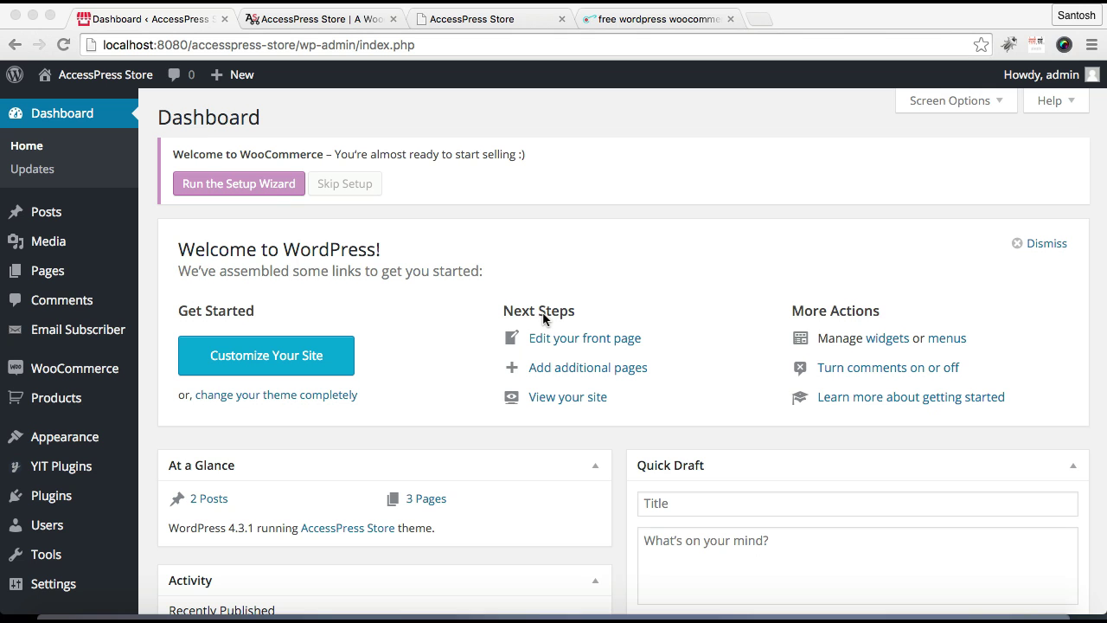
Step: Examine the product slider sections on the AccessPress Store demo homepage, including Hot Sale / New Arrivals and Amazing Shop / New Arrivals
left_click(306, 23)
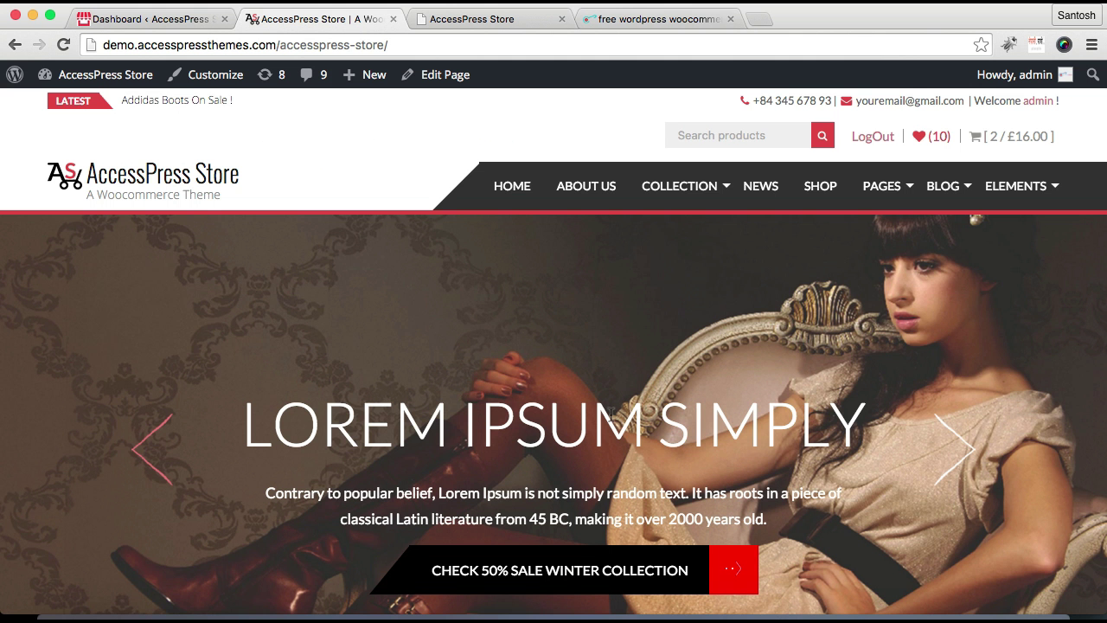
scroll(597, 413, "down", 10)
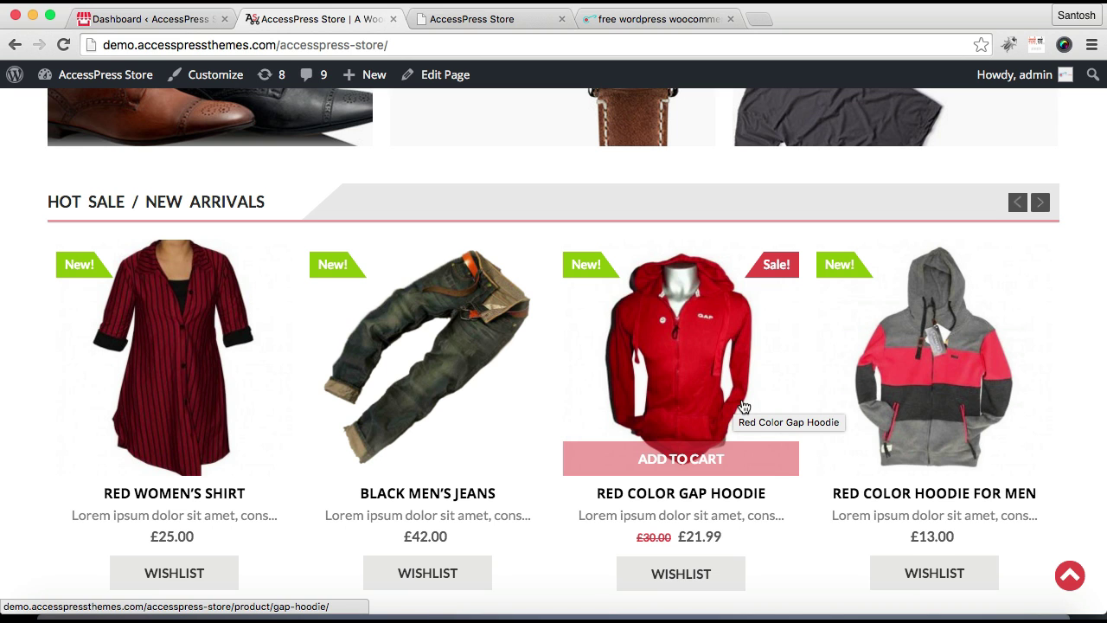
scroll(726, 421, "down", 4)
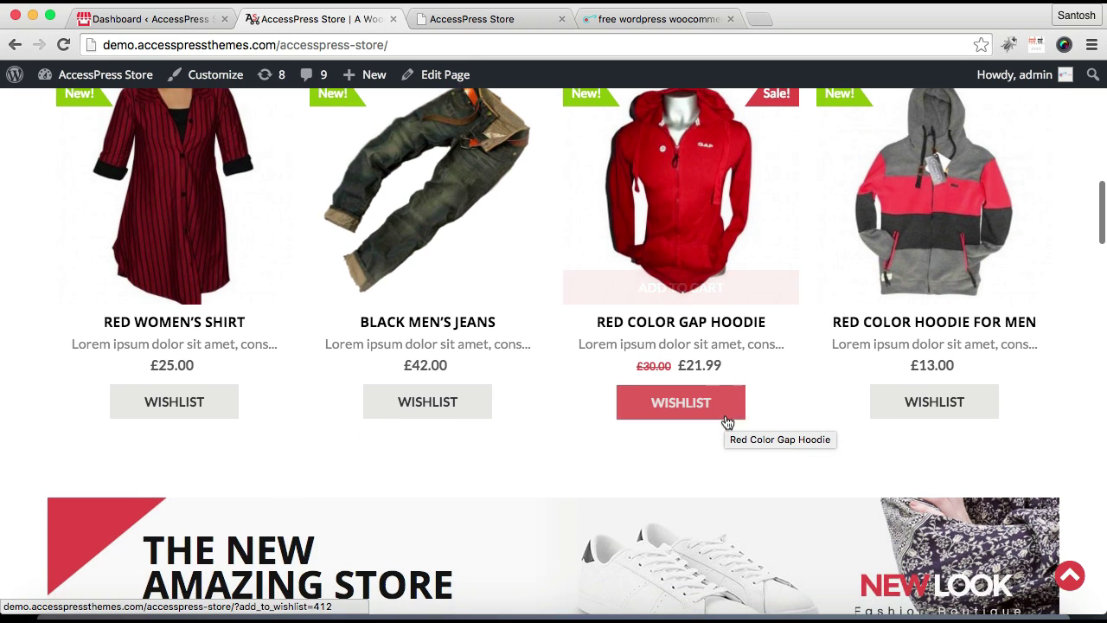
scroll(727, 420, "down", 2)
scroll(727, 420, "up", 5)
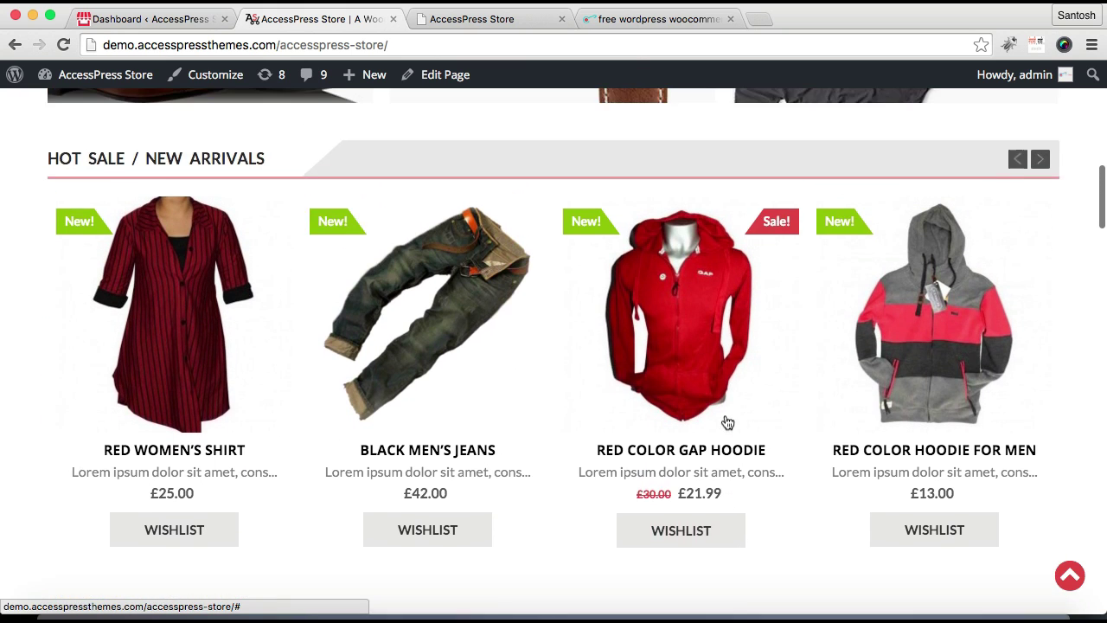
scroll(726, 421, "down", 1)
scroll(717, 275, "down", 5)
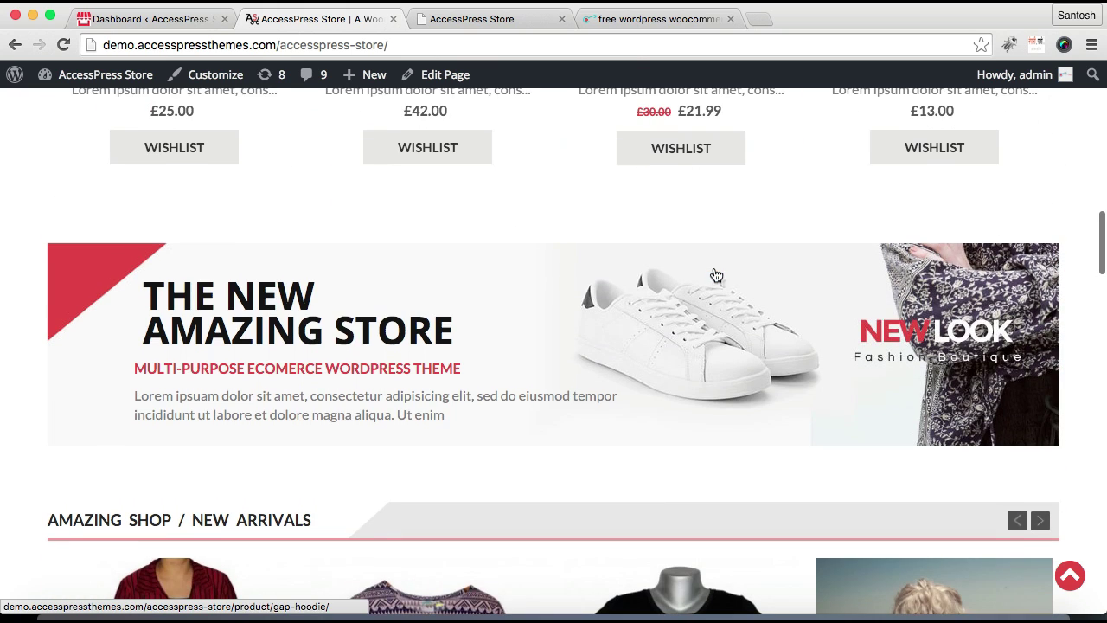
scroll(735, 321, "down", 5)
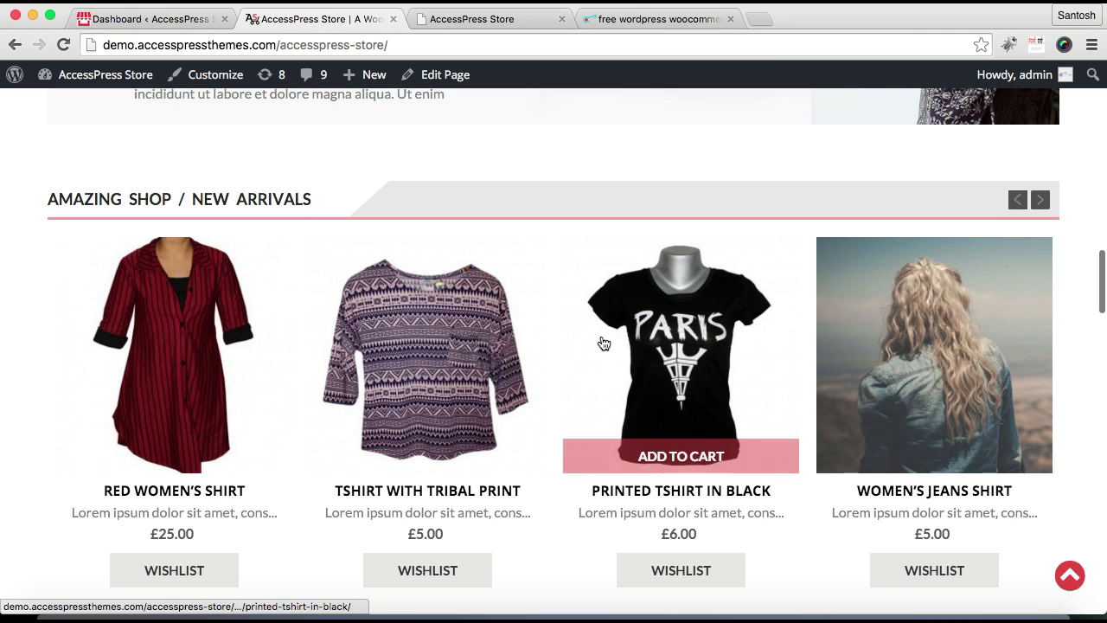
scroll(604, 343, "up", 10)
scroll(603, 344, "down", 1)
scroll(516, 474, "down", 5)
scroll(512, 471, "up", 2)
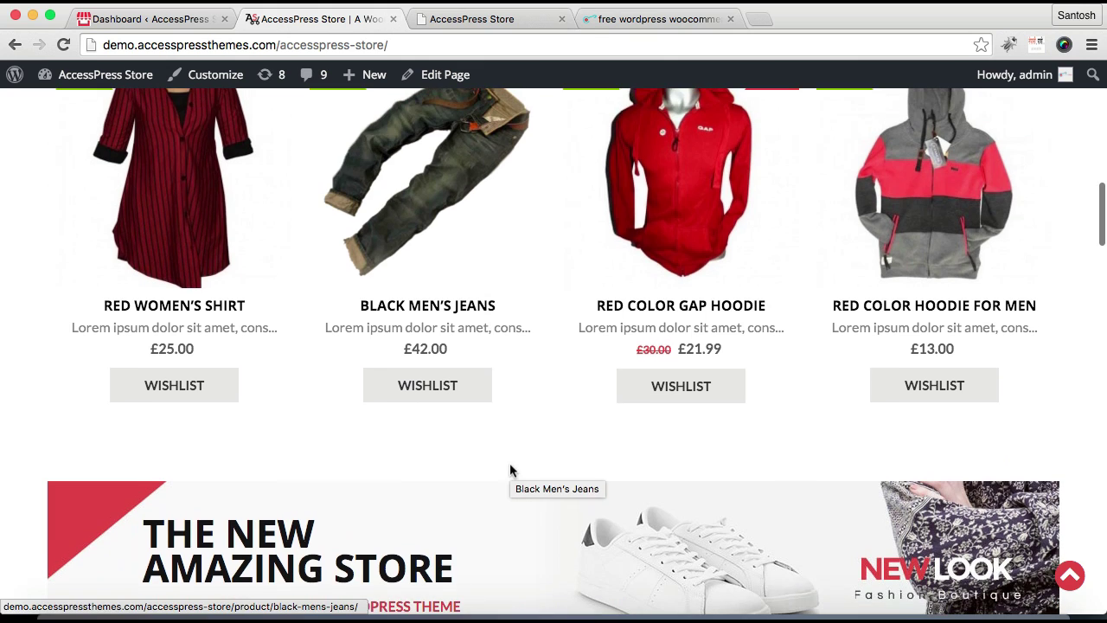
Step: Return to the local site's WordPress dashboard and open its Widgets page in a new browser tab
left_click(182, 21)
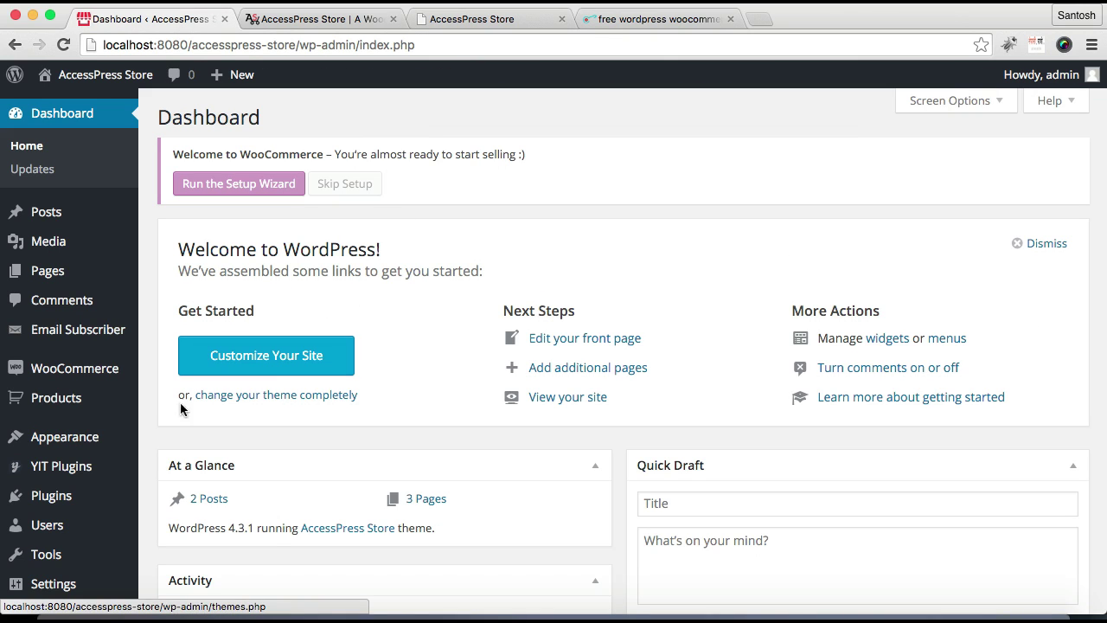
mouse_move(95, 441)
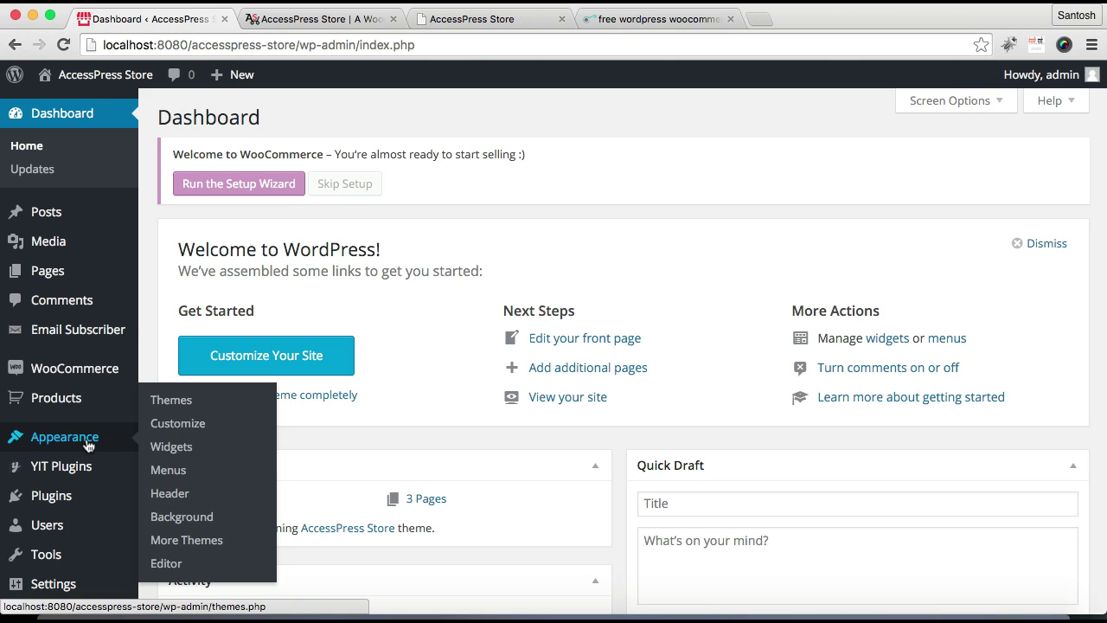
right_click(182, 449)
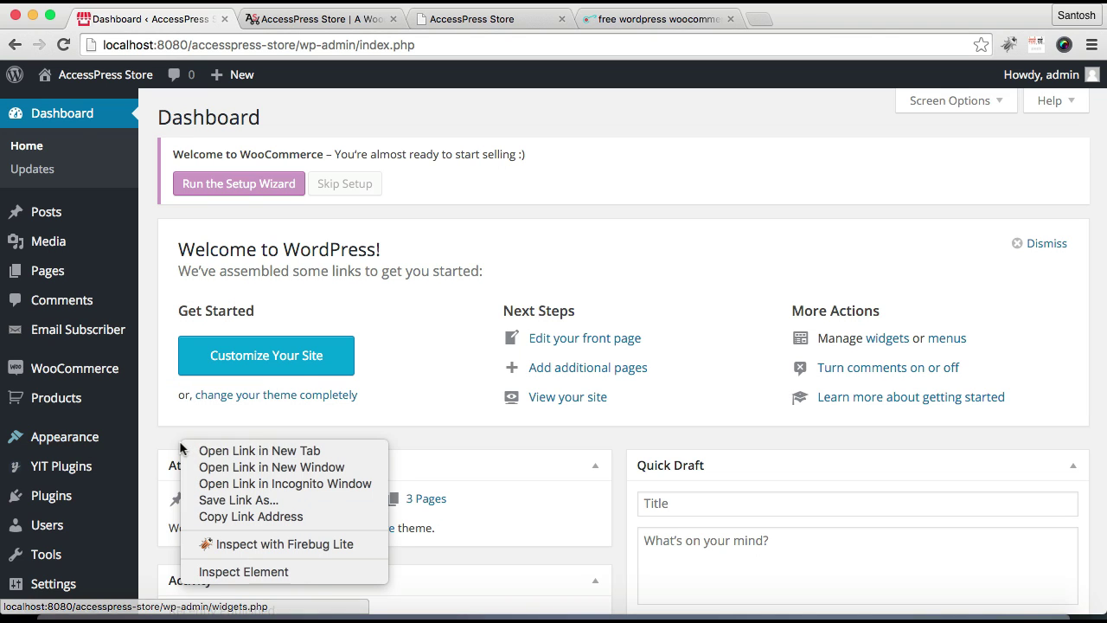
left_click(207, 452)
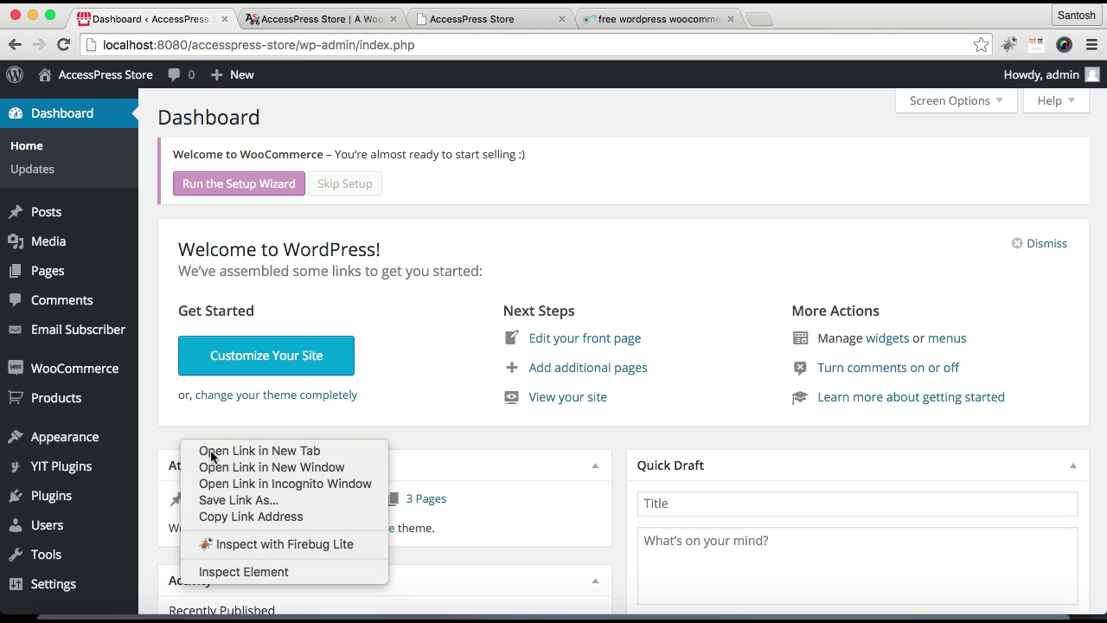
left_click(341, 20)
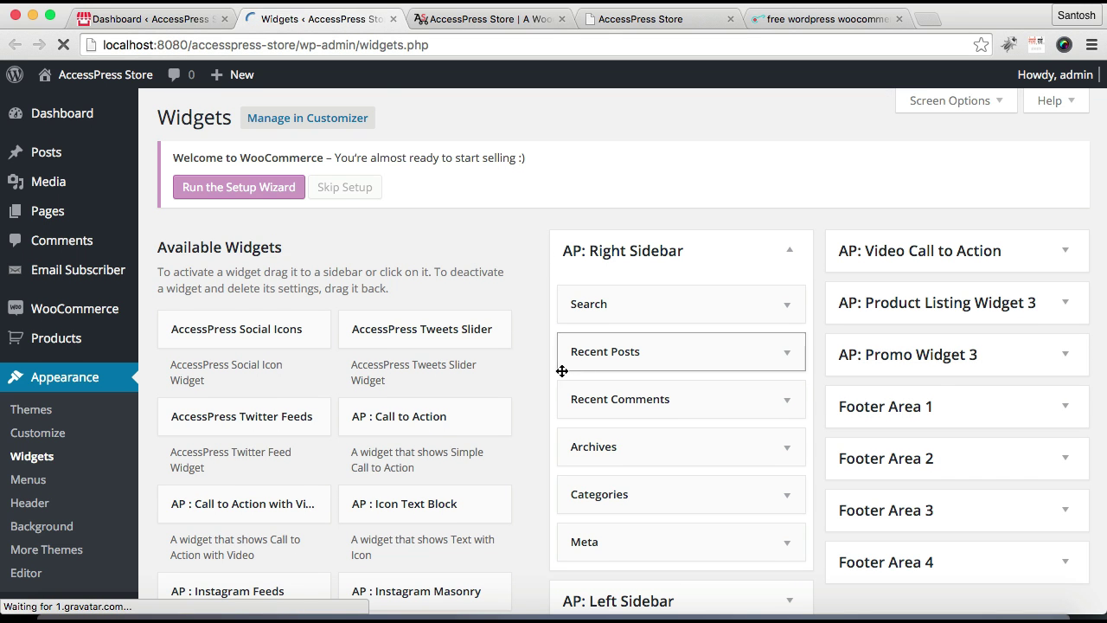
Step: Add the AP: WooCommerce Product Slider widget to the AP: Product Listing Widget 1 area
scroll(503, 361, "down", 5)
scroll(502, 365, "up", 3)
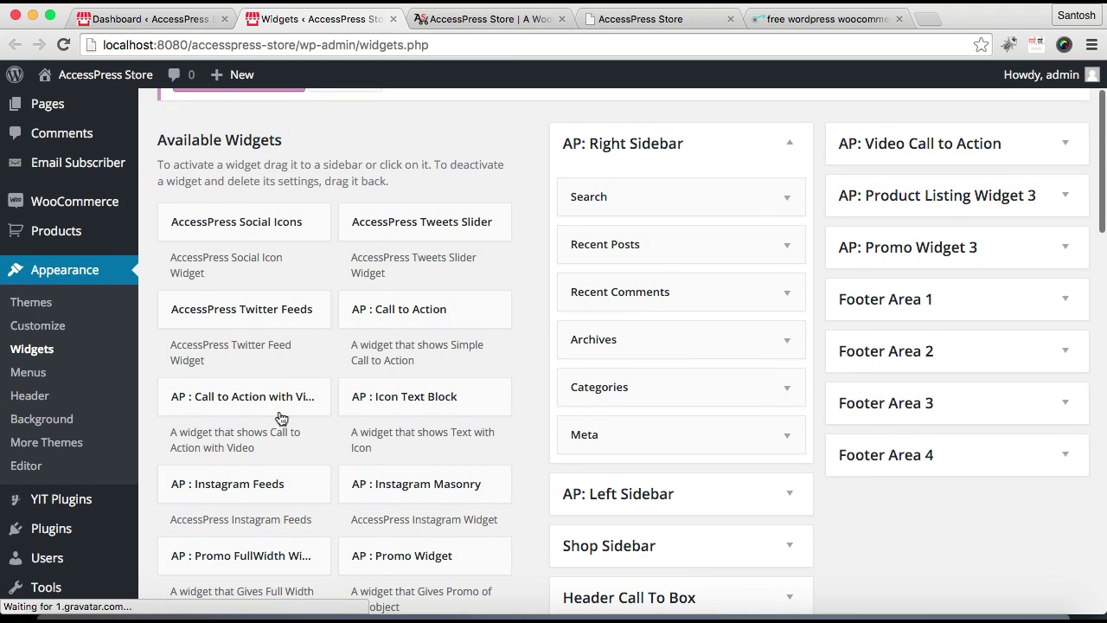
scroll(806, 315, "down", 5)
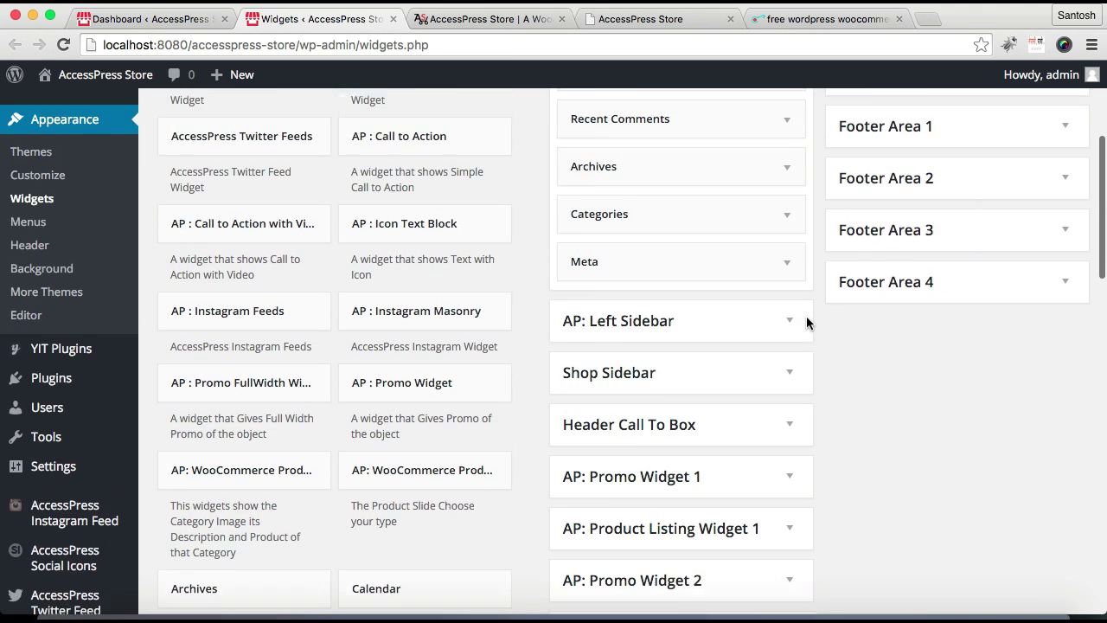
scroll(853, 146, "up", 2)
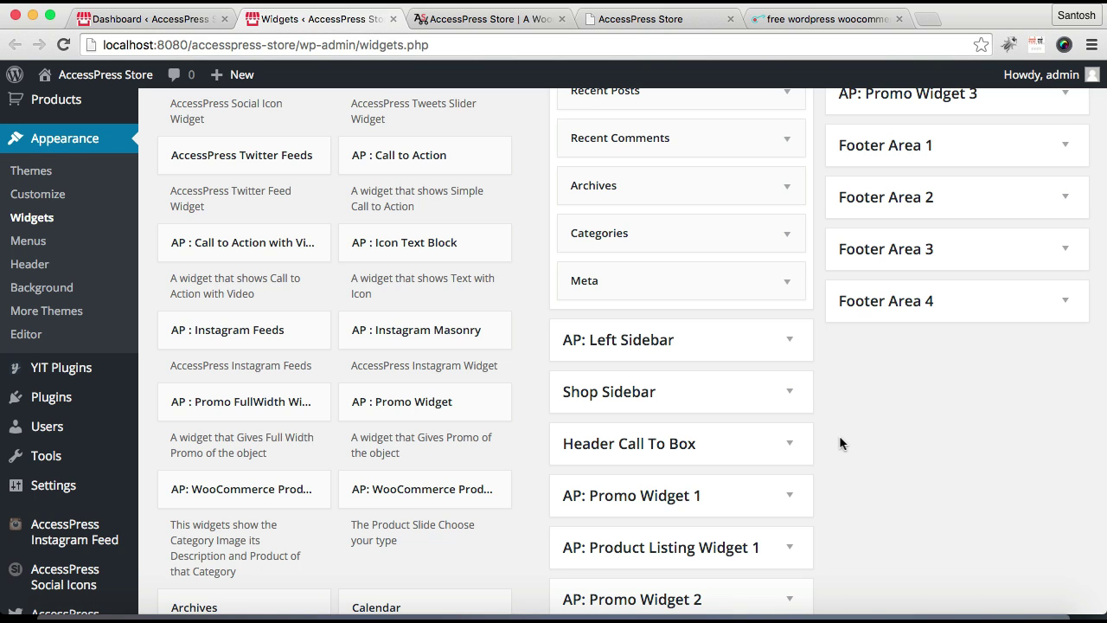
scroll(839, 443, "down", 4)
scroll(839, 443, "up", 1)
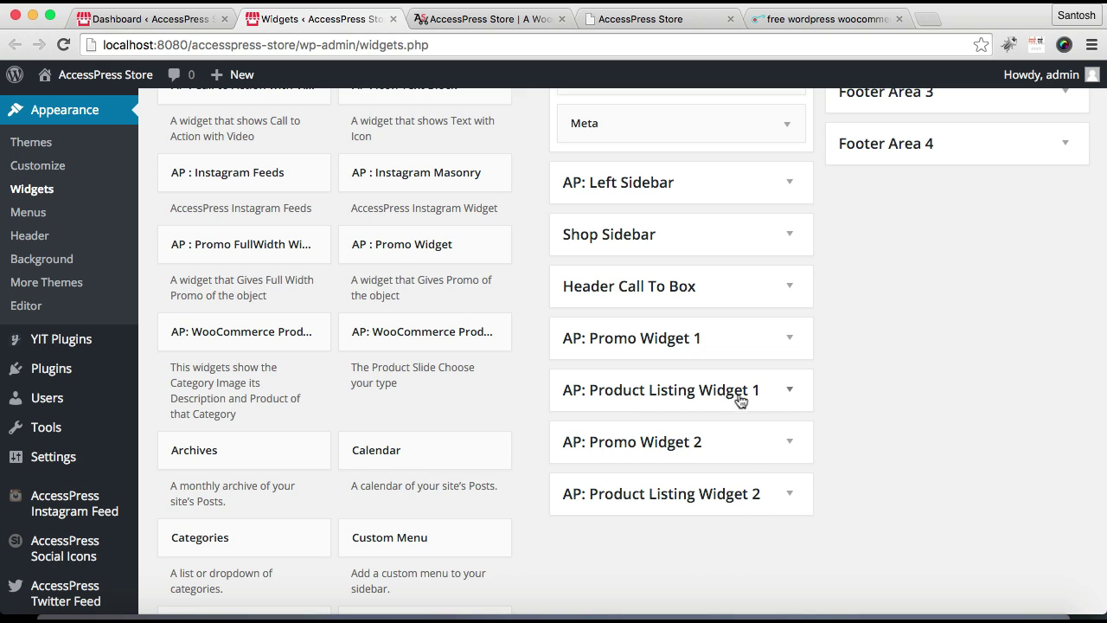
left_click(781, 392)
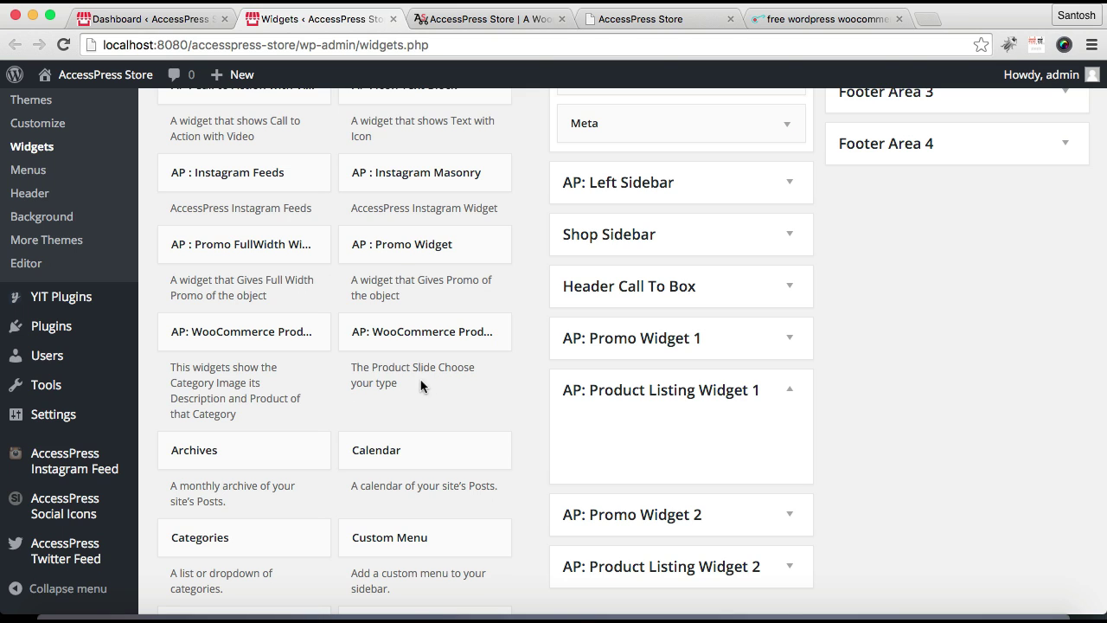
left_click_drag(435, 343, 627, 425)
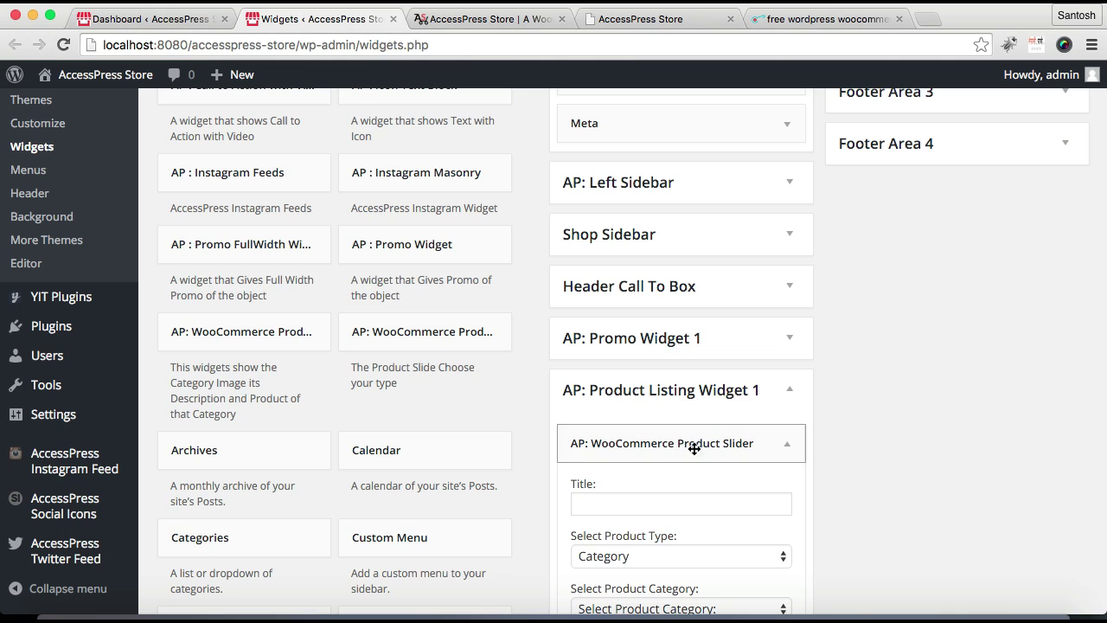
Step: Title the product slider widget "Latest Trend" and choose Category as its product type
scroll(705, 454, "down", 5)
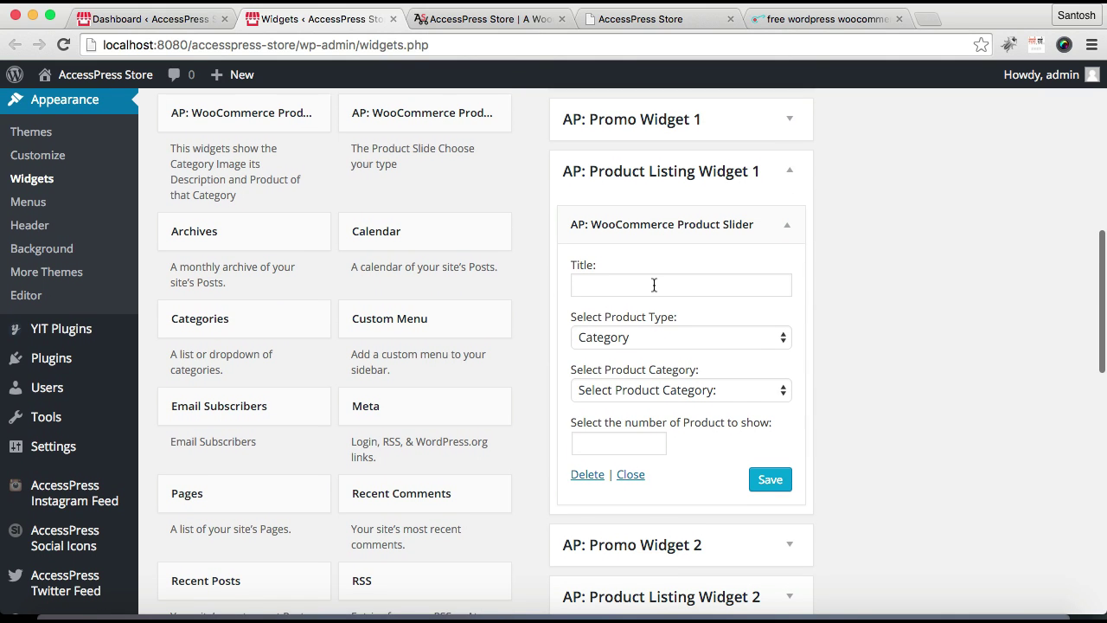
left_click(670, 286)
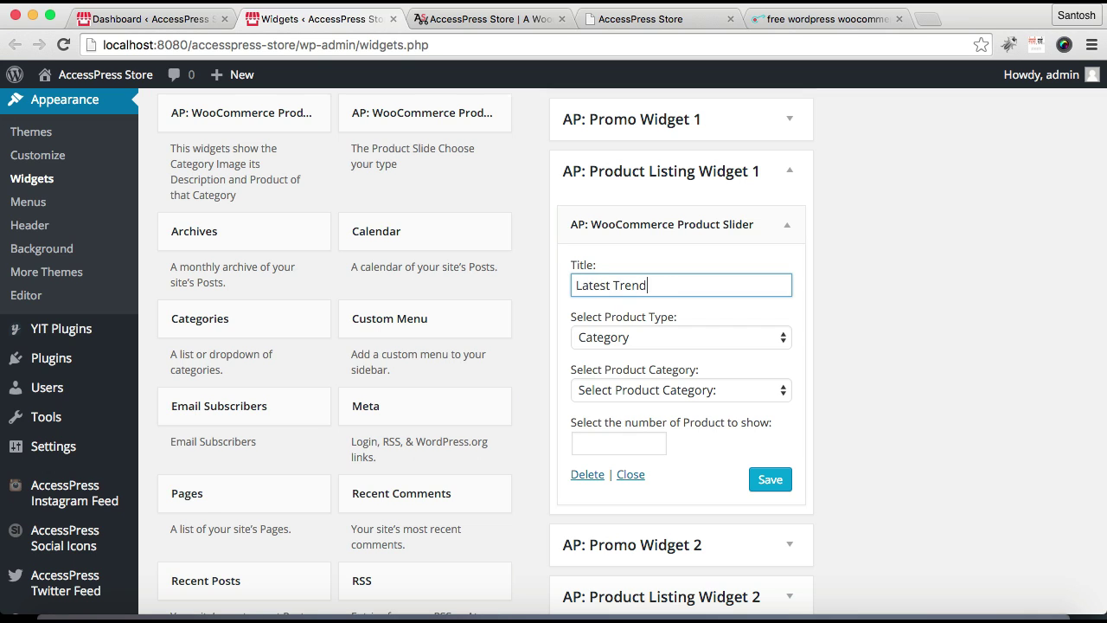
left_click(760, 339)
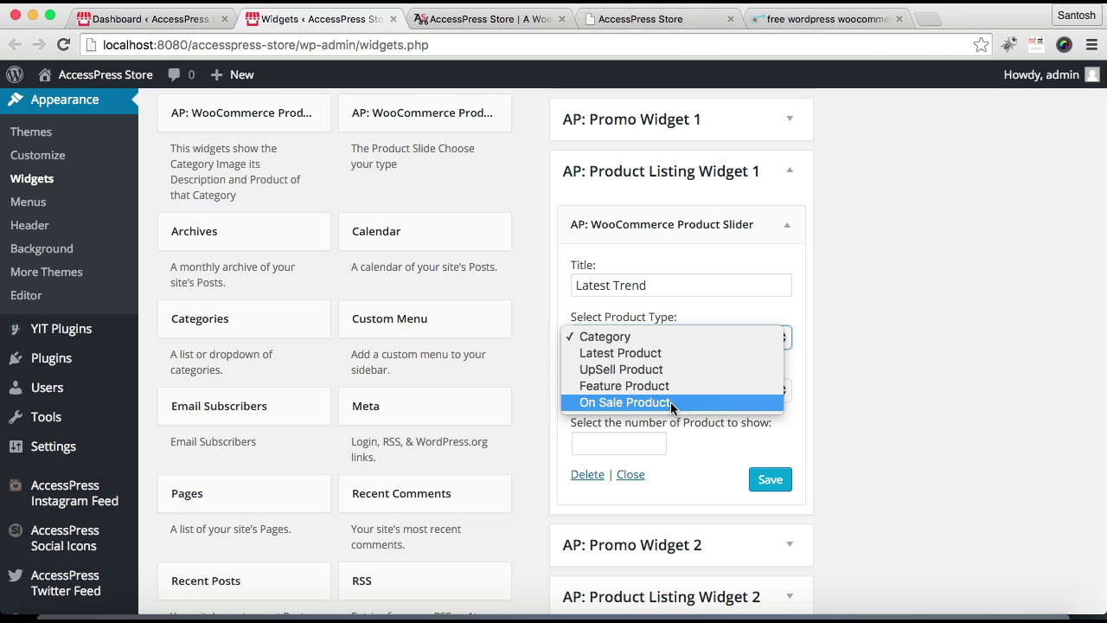
left_click(671, 338)
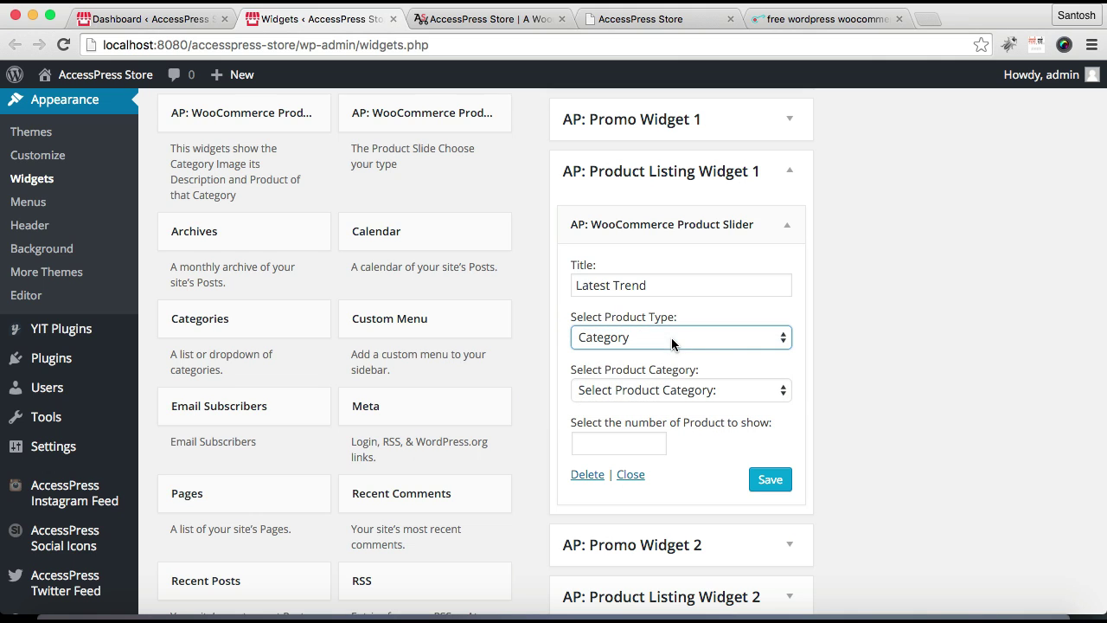
Step: Check the product categories offered for the slider widget and save the widget without choosing one
left_click(766, 391)
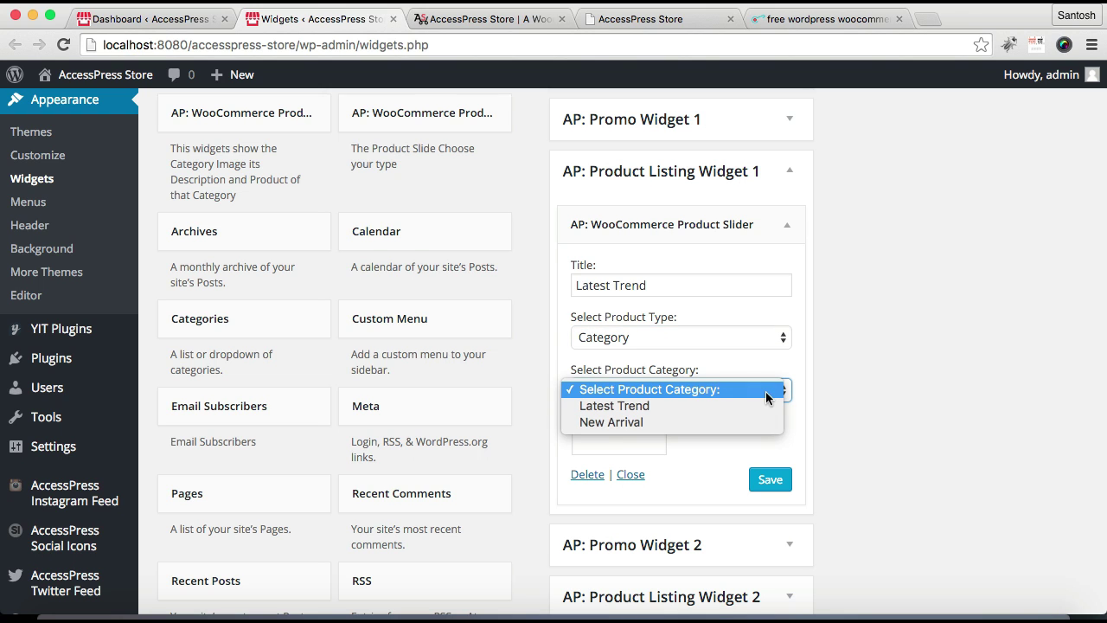
left_click(766, 391)
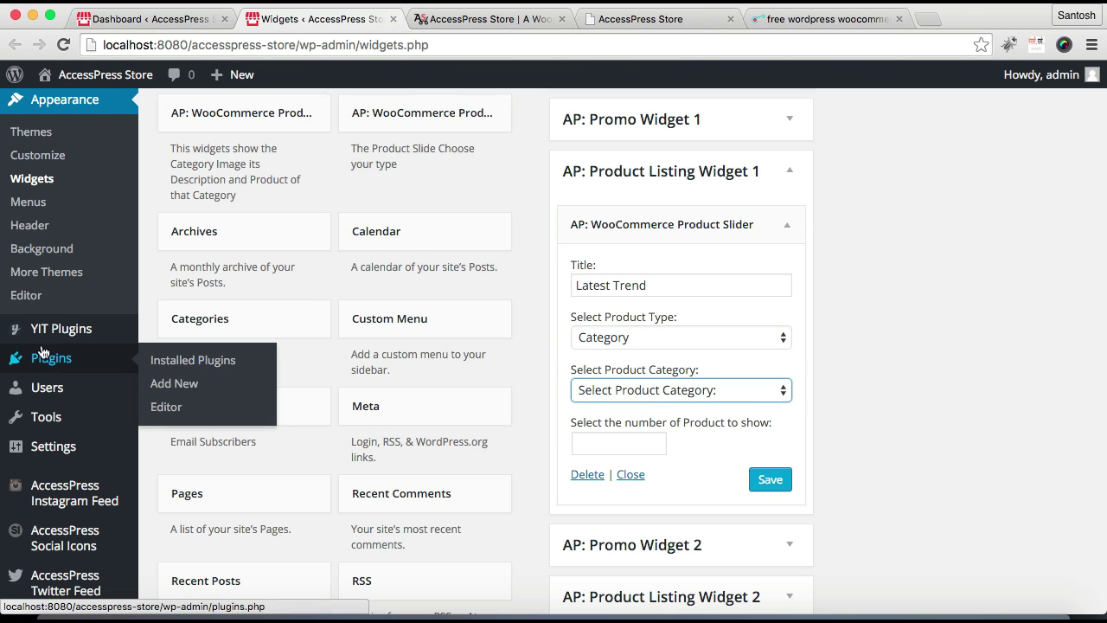
scroll(72, 327, "up", 5)
mouse_move(54, 306)
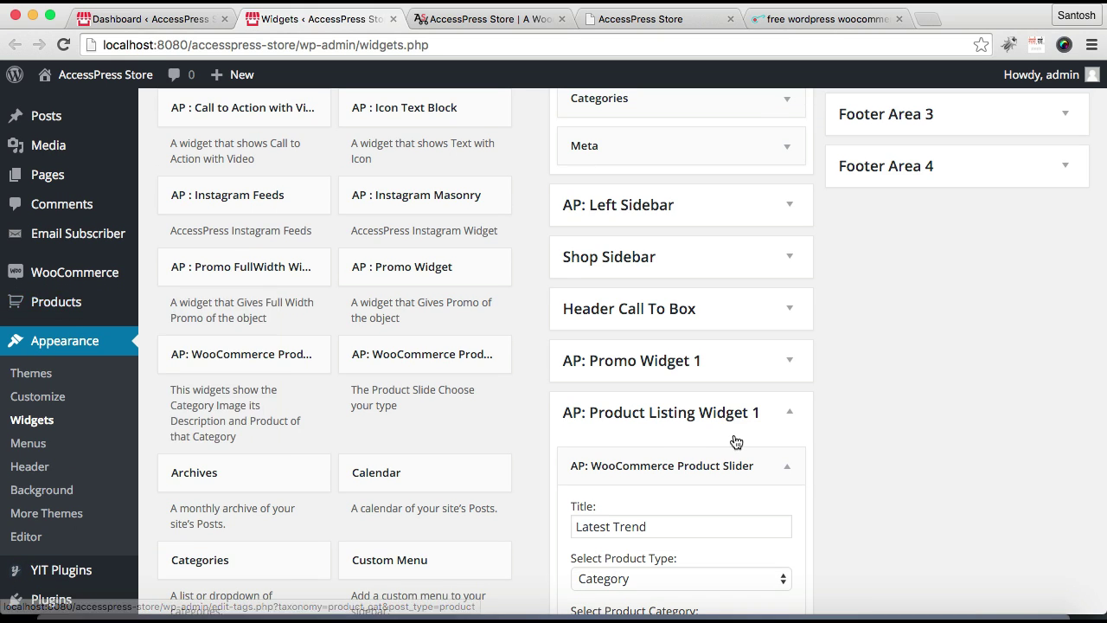
scroll(920, 432, "down", 3)
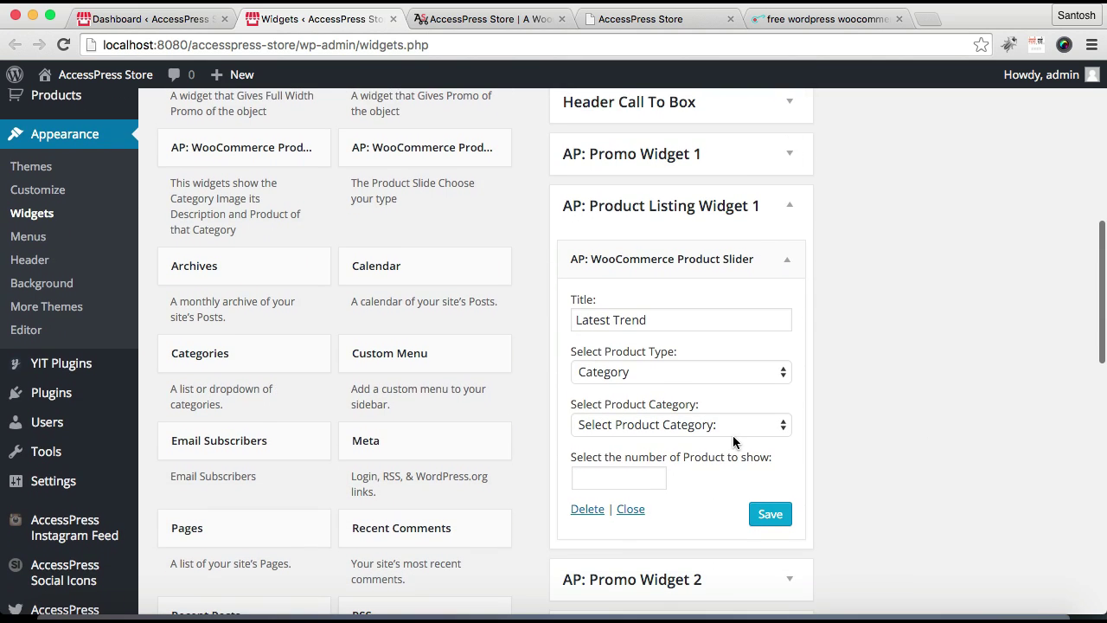
scroll(733, 435, "down", 3)
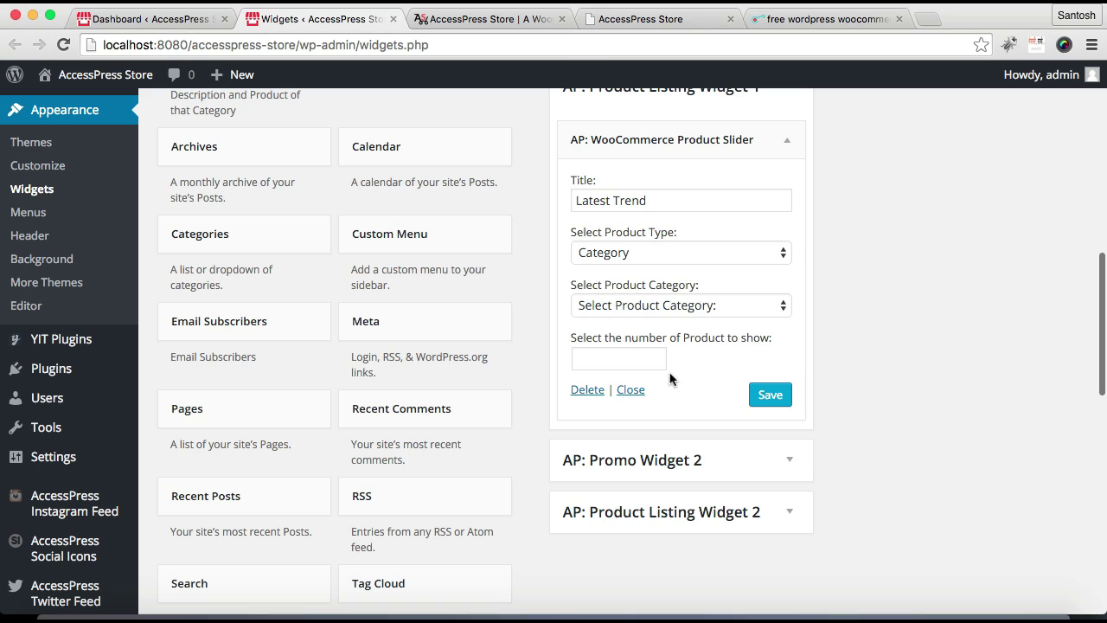
left_click(772, 396)
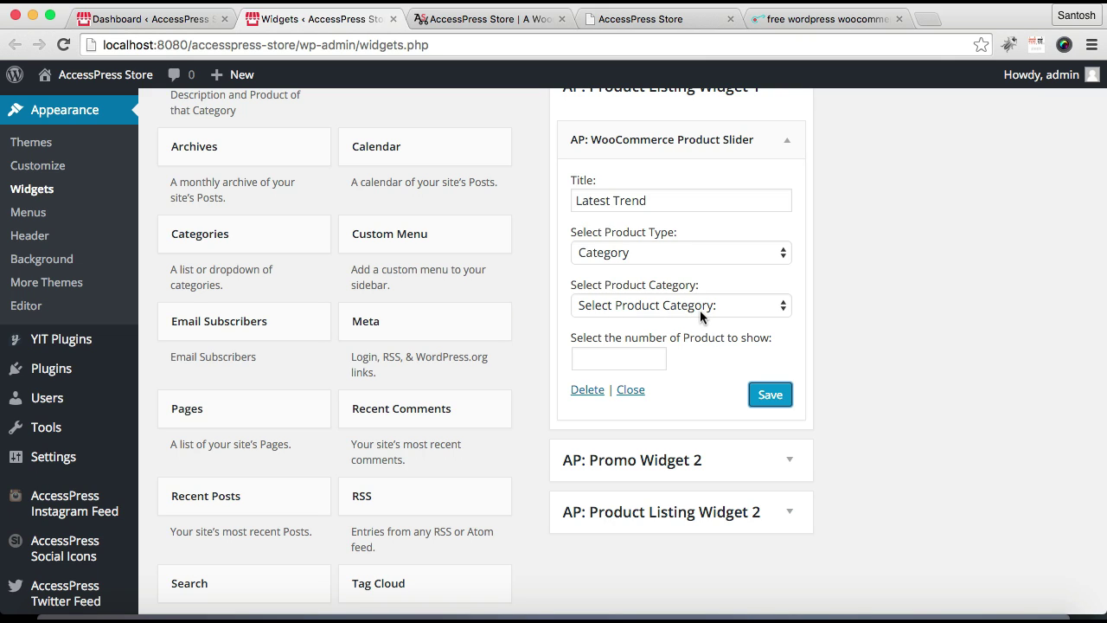
Step: Open the WooCommerce product Categories page in a new browser tab and switch to it
scroll(78, 251, "up", 5)
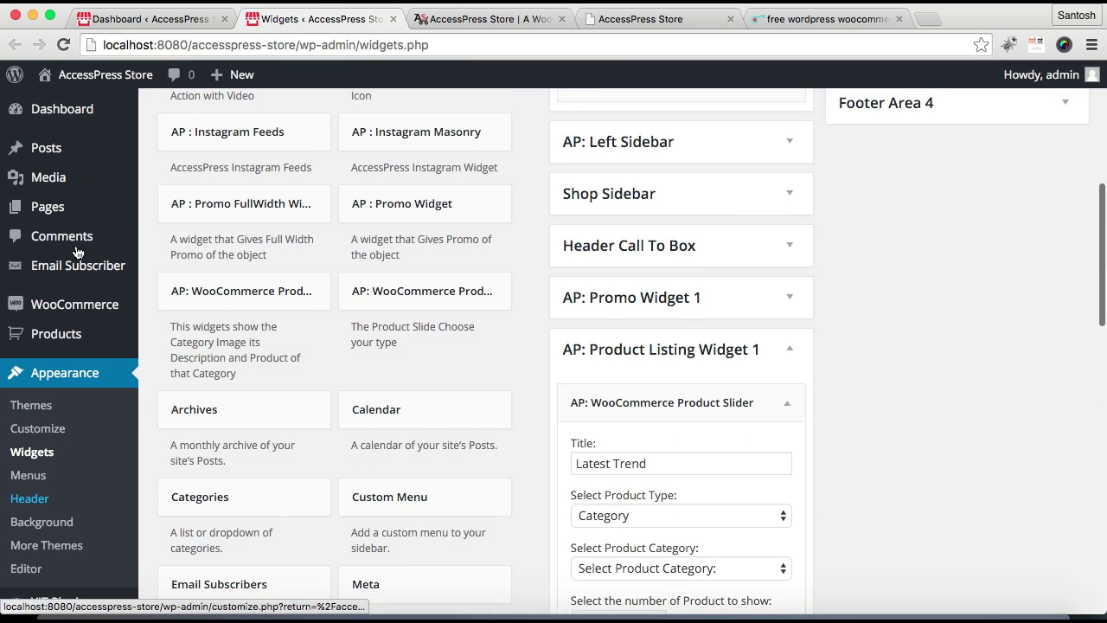
mouse_move(64, 342)
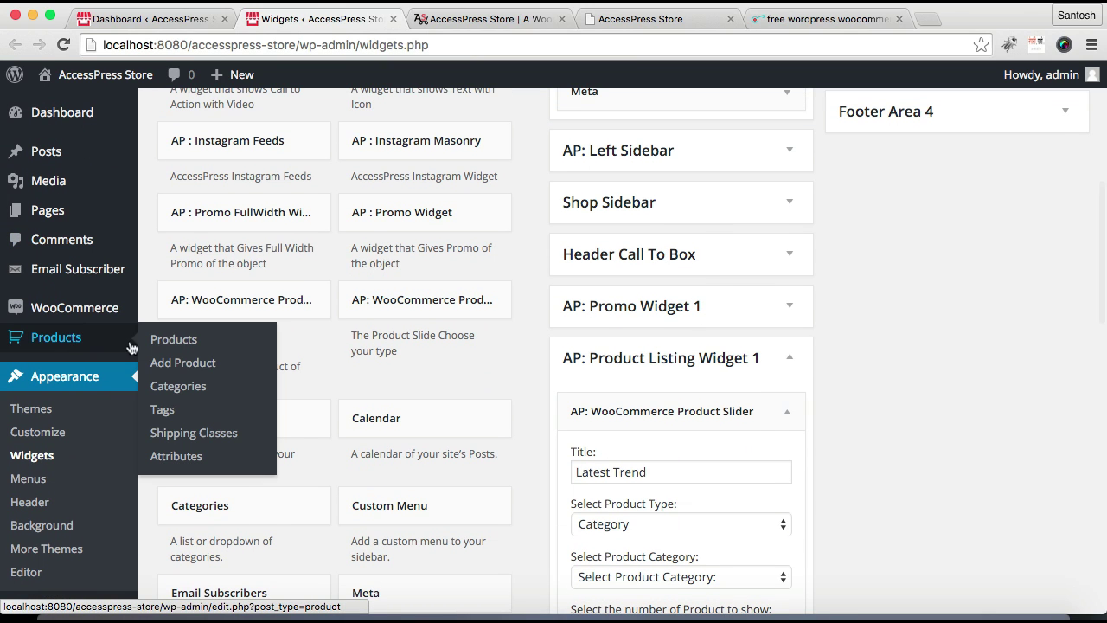
right_click(184, 394)
left_click(210, 396)
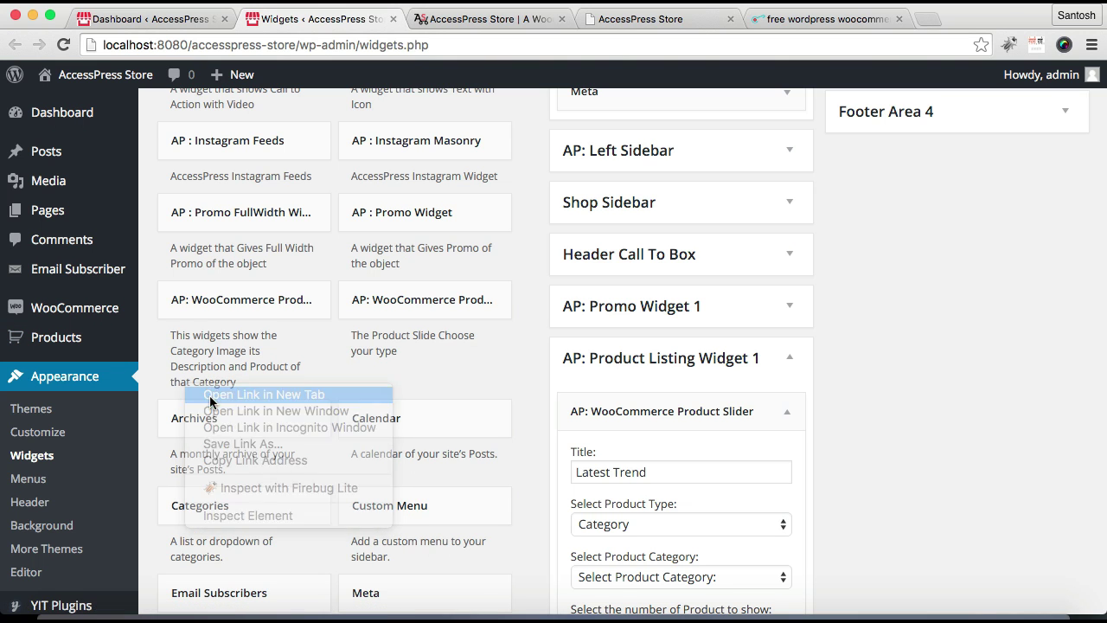
left_click(459, 20)
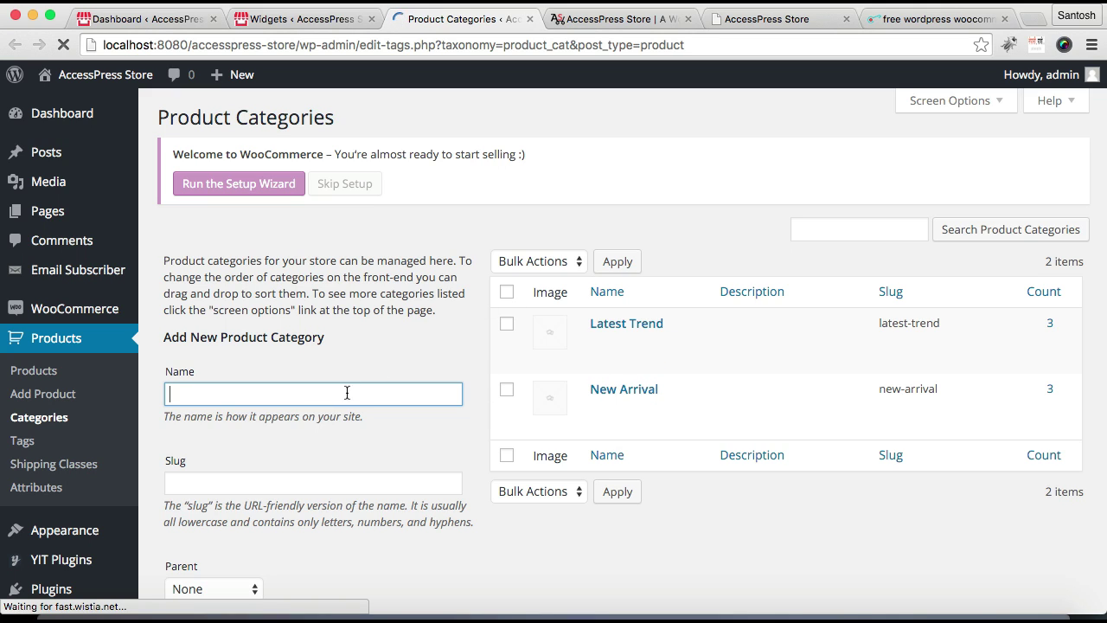
Step: Add a new product category named "category", leaving its other fields at their defaults
type("category")
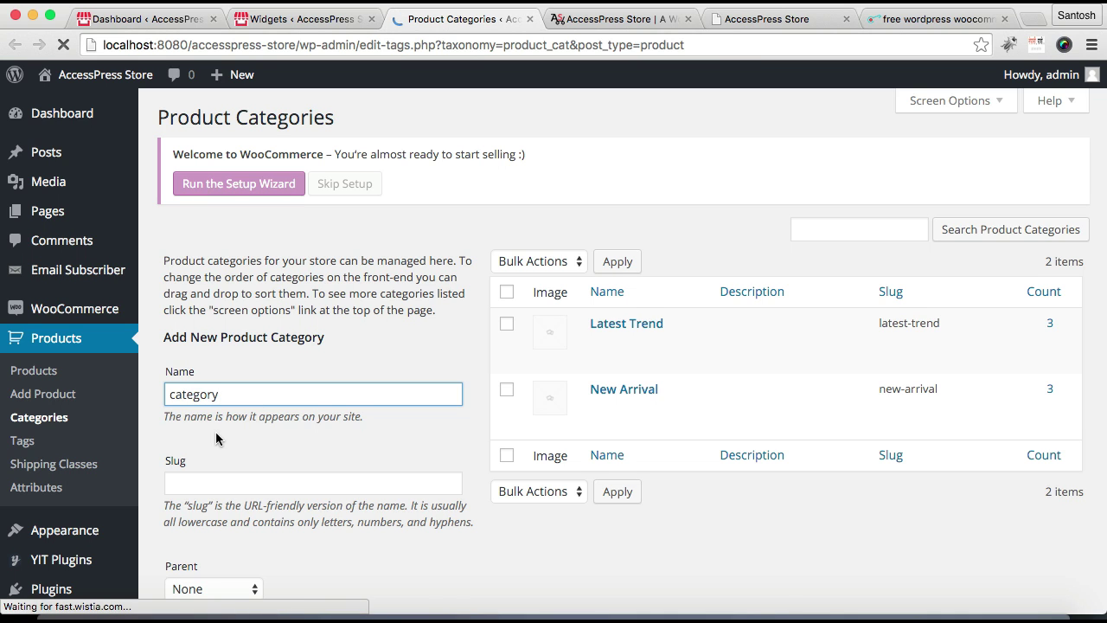
scroll(216, 438, "down", 8)
scroll(237, 487, "down", 3)
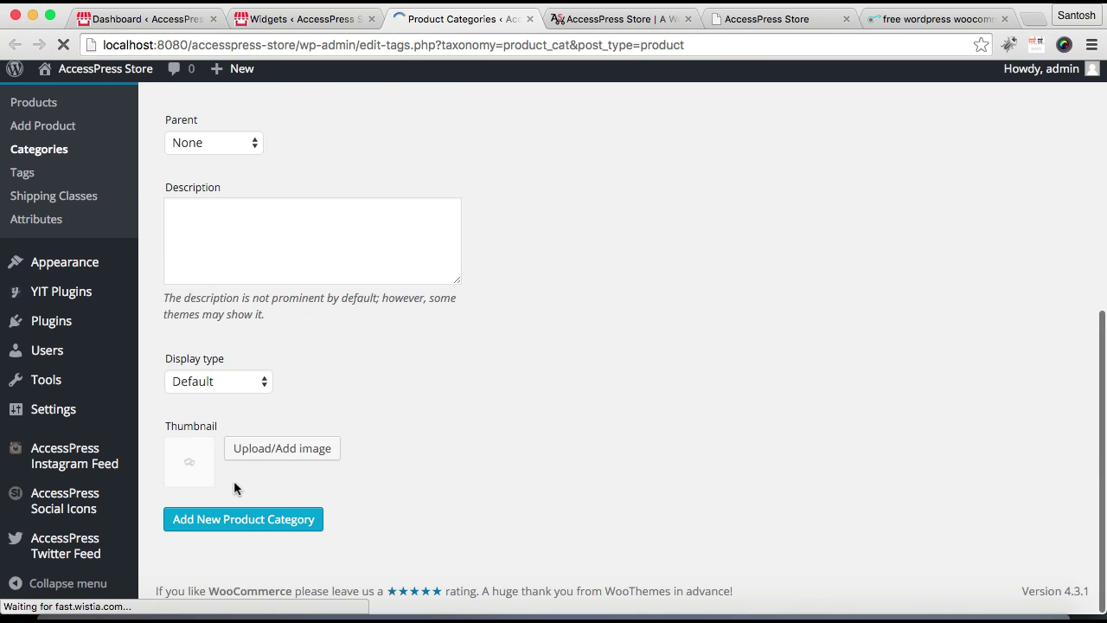
left_click(229, 527)
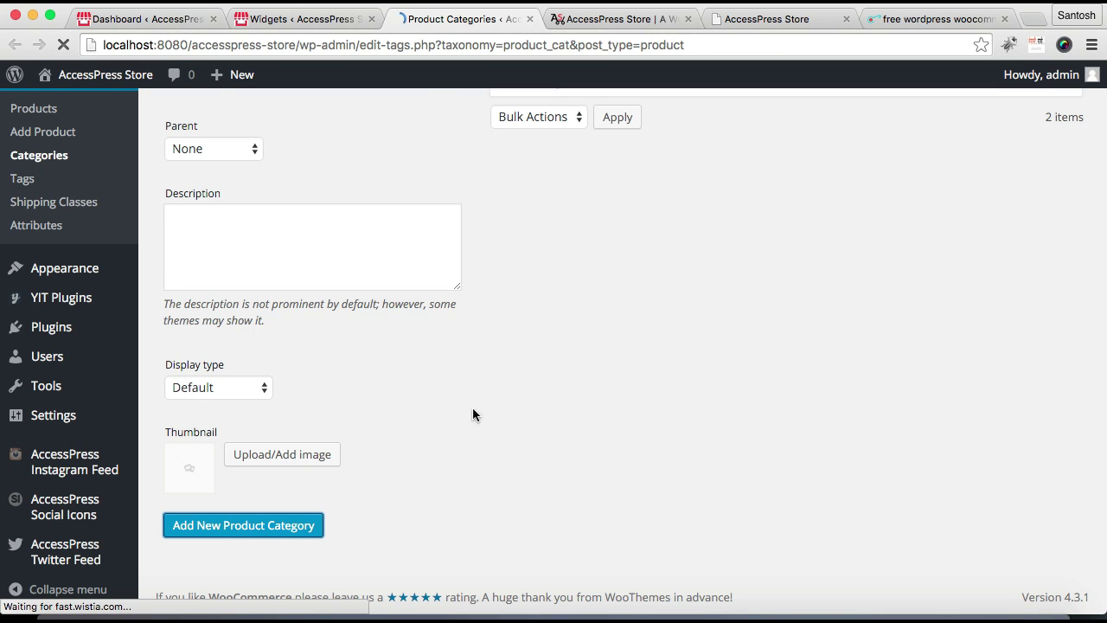
Step: Open the list of products assigned to the Latest Trend category from the product categories table
scroll(320, 480, "up", 10)
scroll(538, 273, "down", 1)
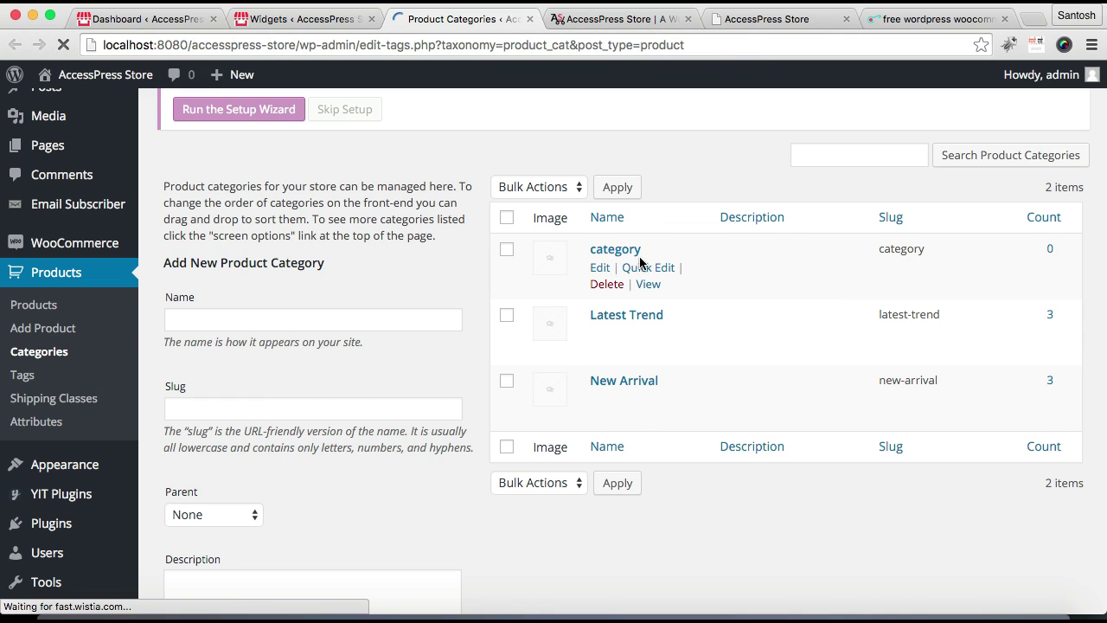
left_click(1051, 251)
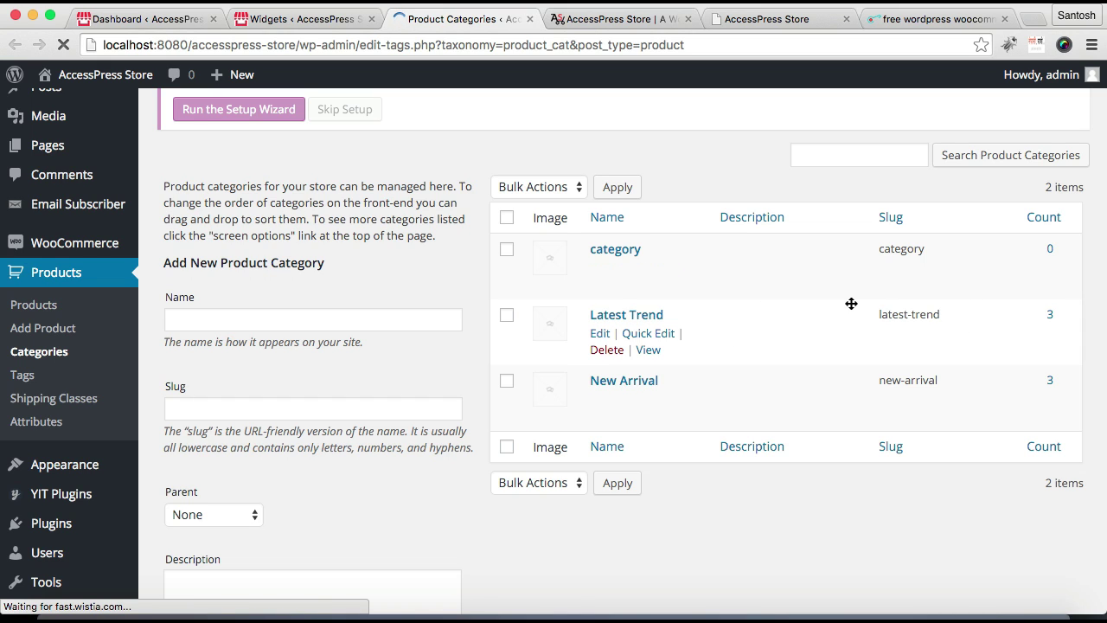
left_click(1050, 317)
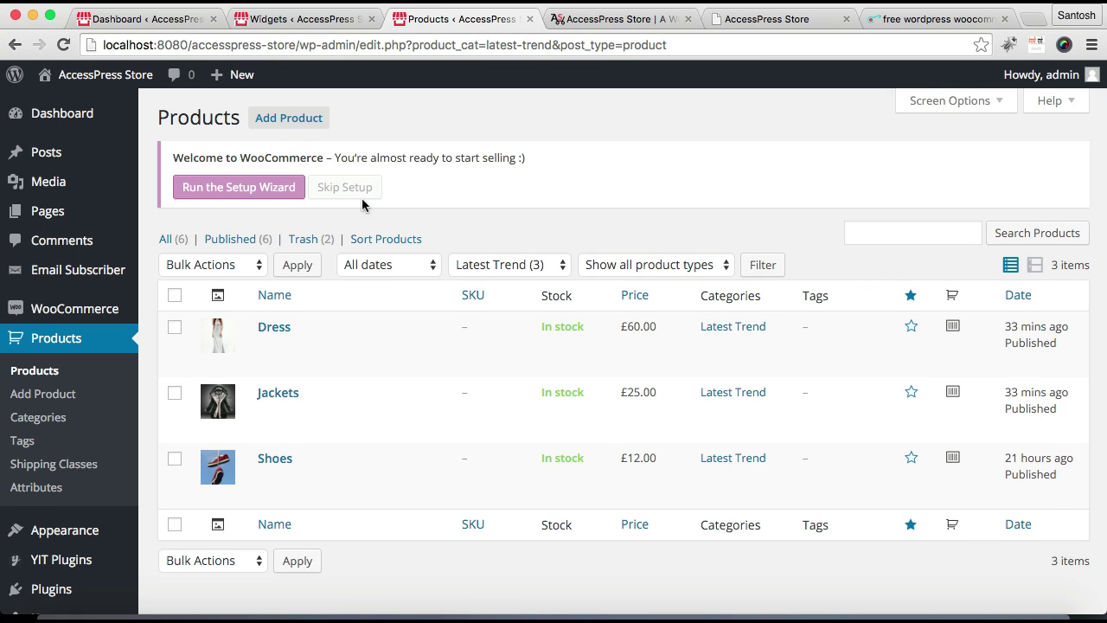
Step: Start a new product named "Shorts" and fill its description with the opening Lorem Ipsum text, up to "scrambled", copied from TextEdit
left_click(271, 120)
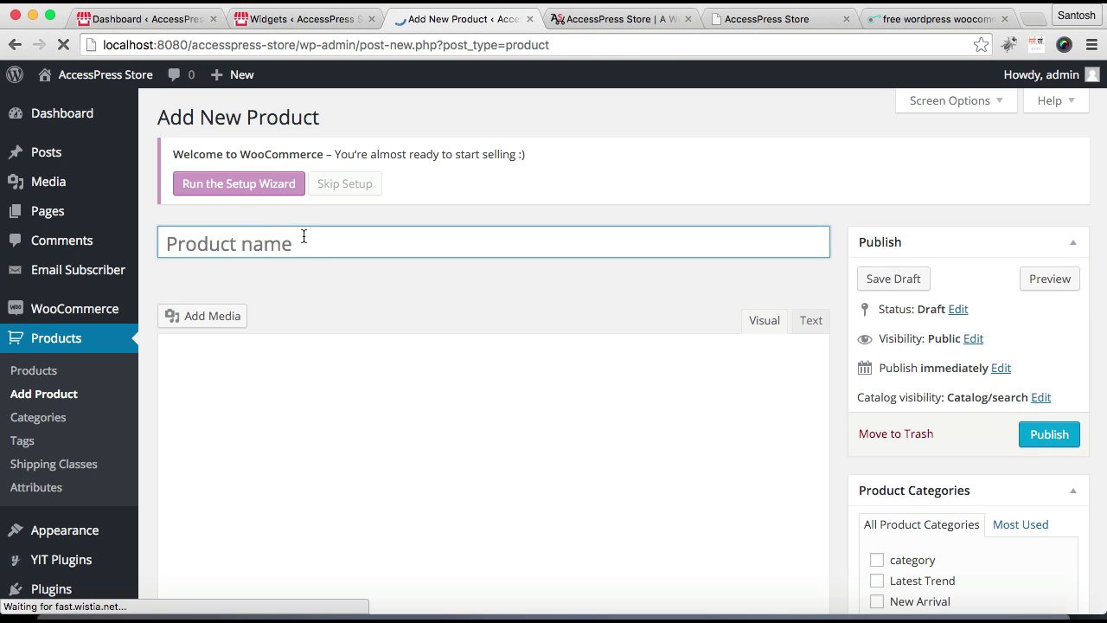
type("Shorts")
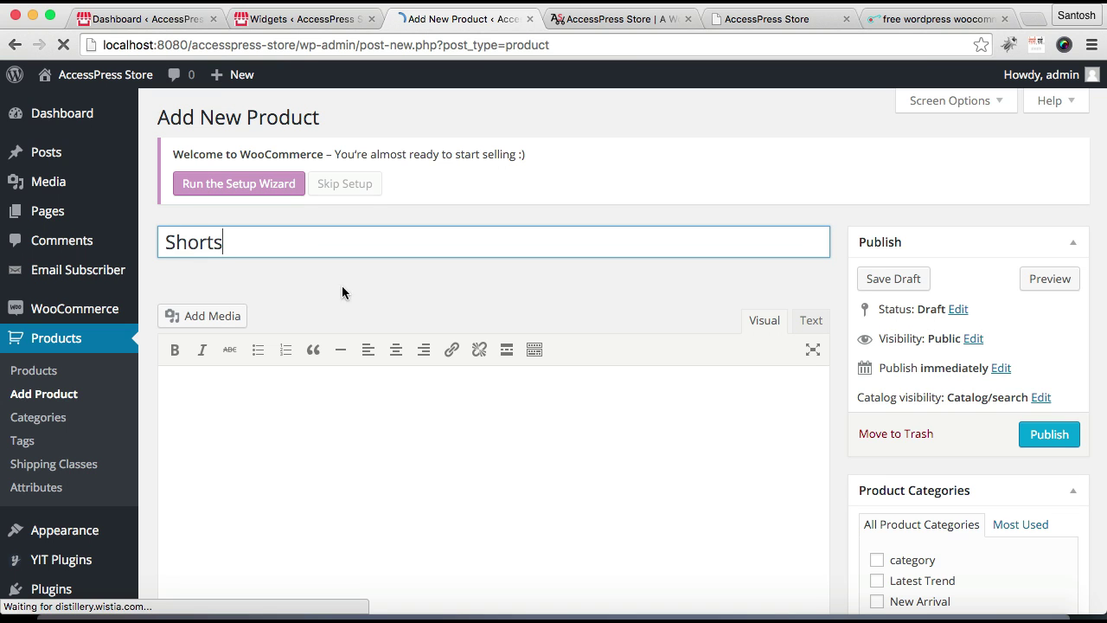
left_click(324, 433)
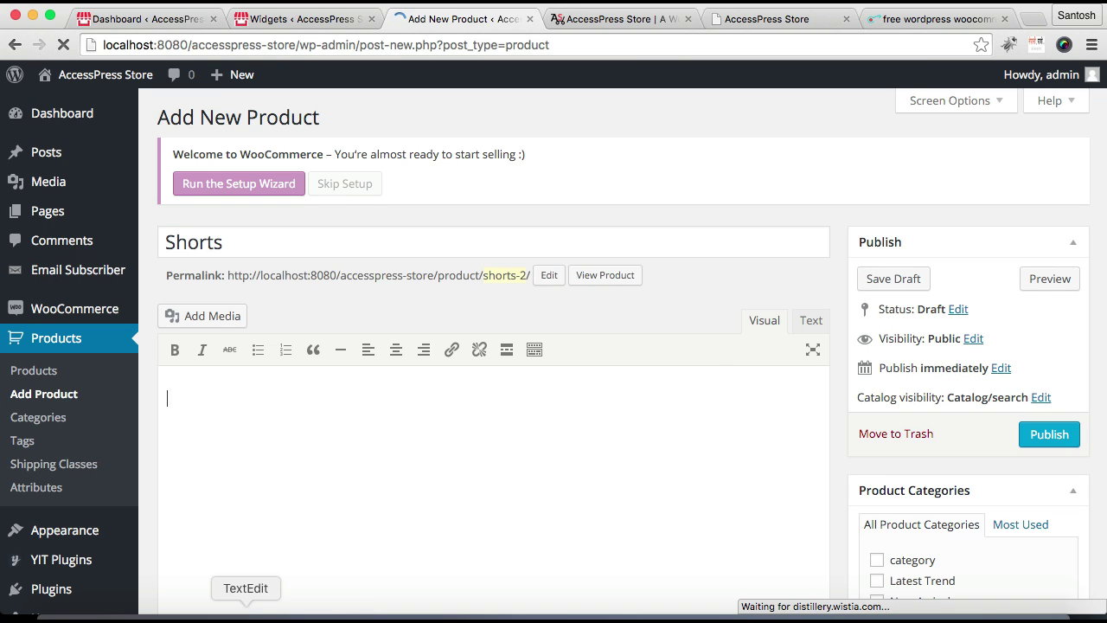
left_click(246, 611)
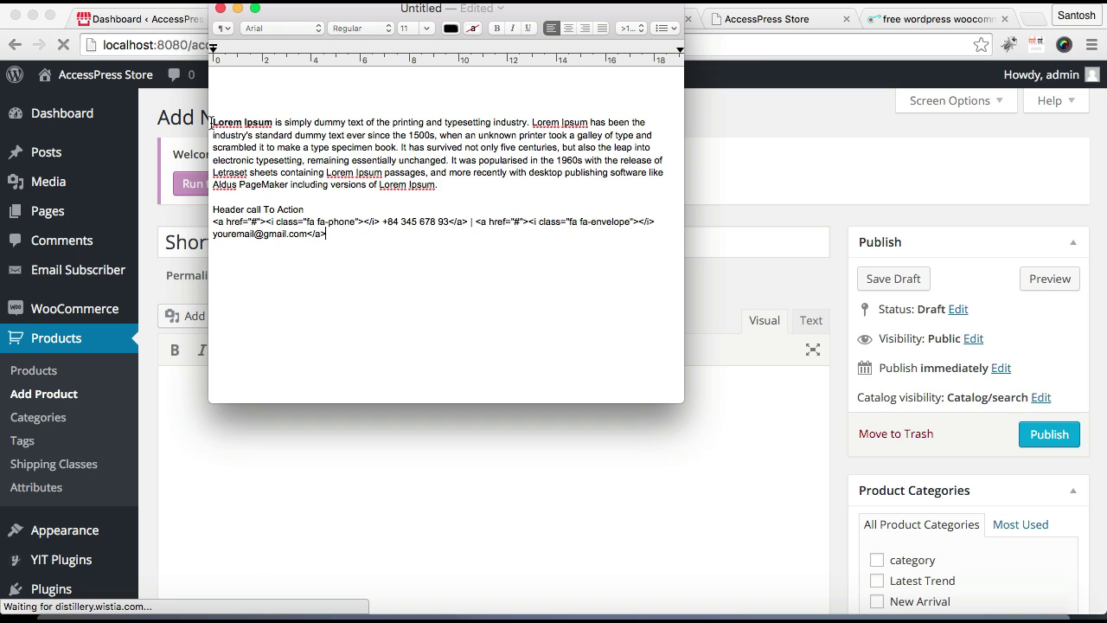
left_click_drag(214, 122, 251, 135)
left_click_drag(257, 146, 259, 147)
key("super+c")
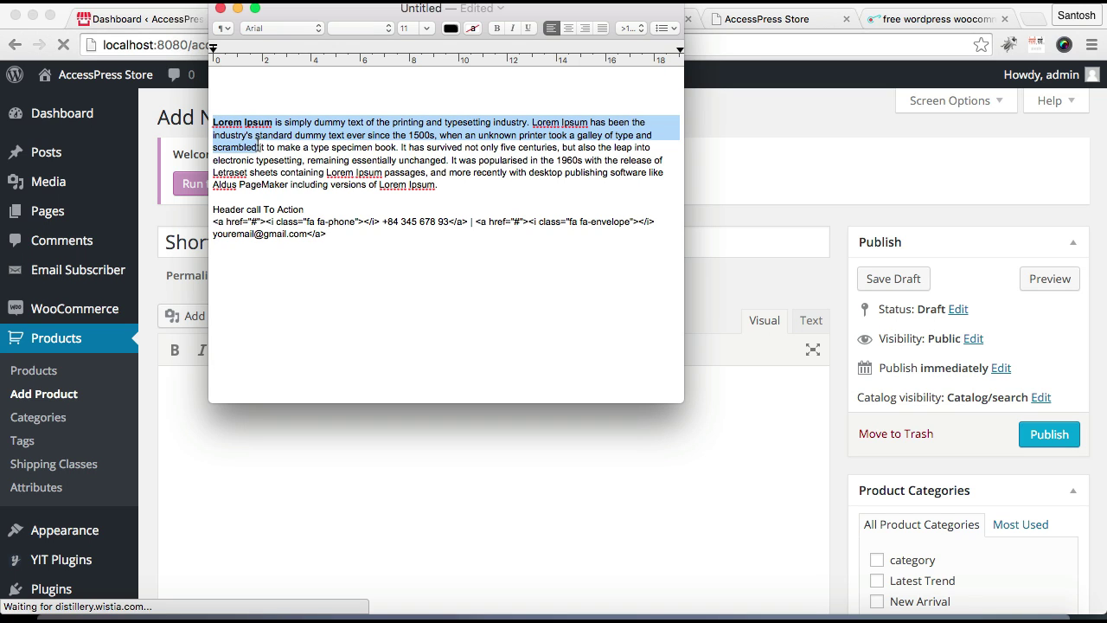
left_click(238, 413)
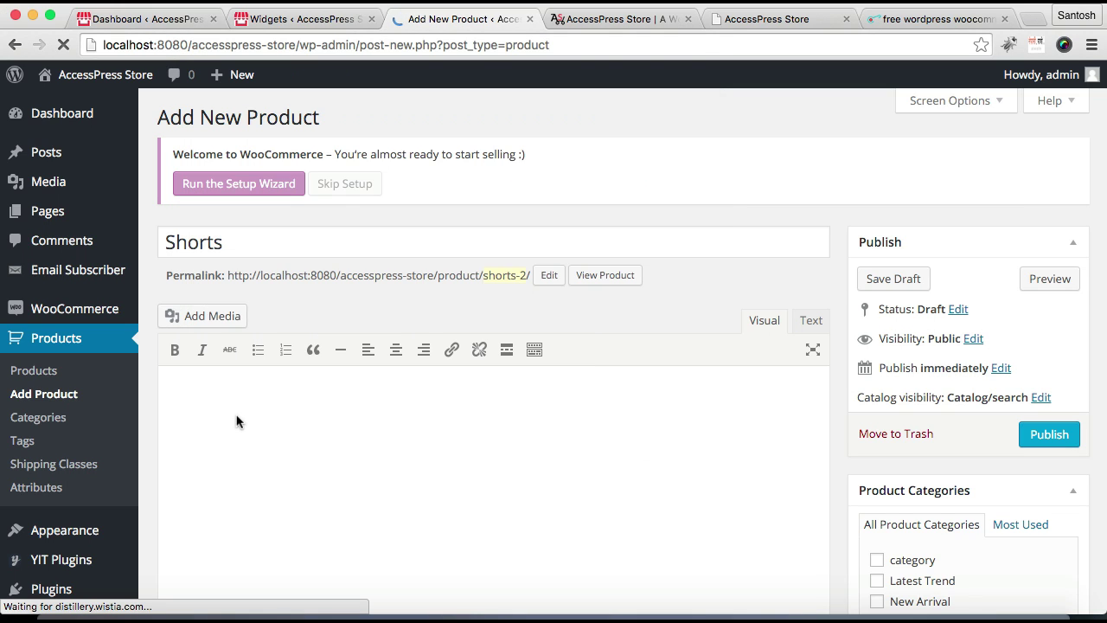
key("super+v")
Step: Keep the Shorts product as a simple product and set its regular price to 12 and sale price to 10
scroll(385, 425, "down", 10)
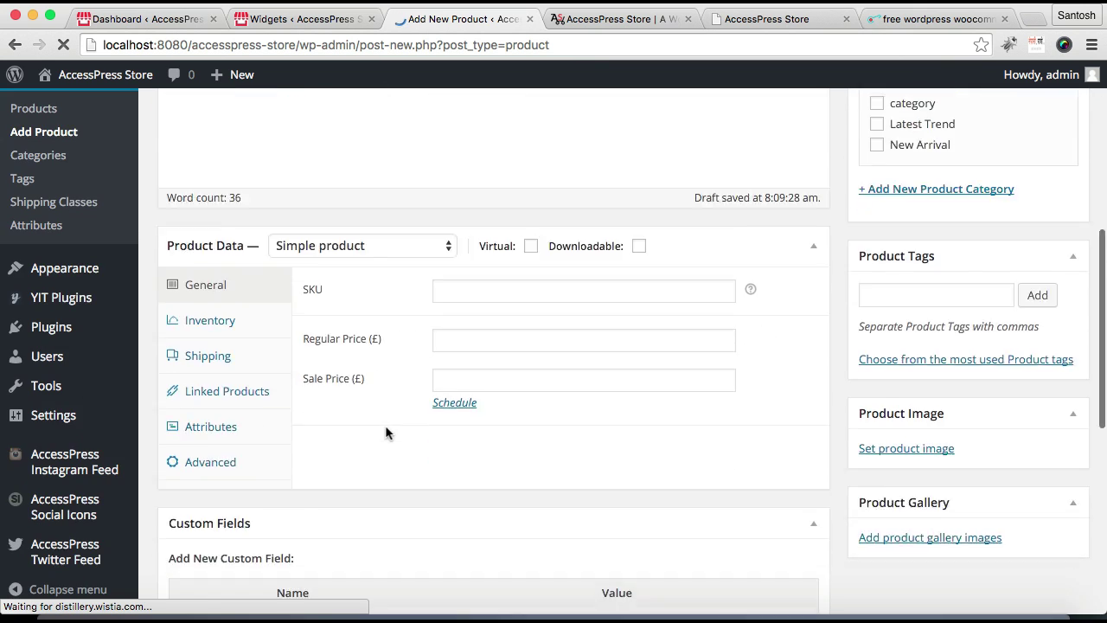
scroll(385, 431, "up", 1)
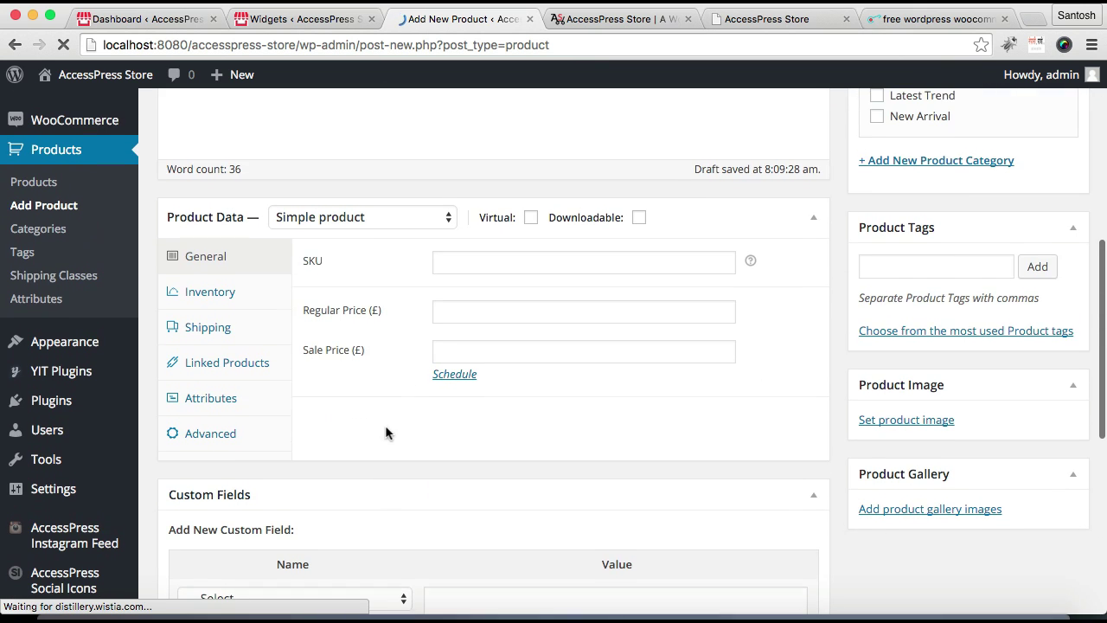
left_click(437, 219)
left_click(437, 220)
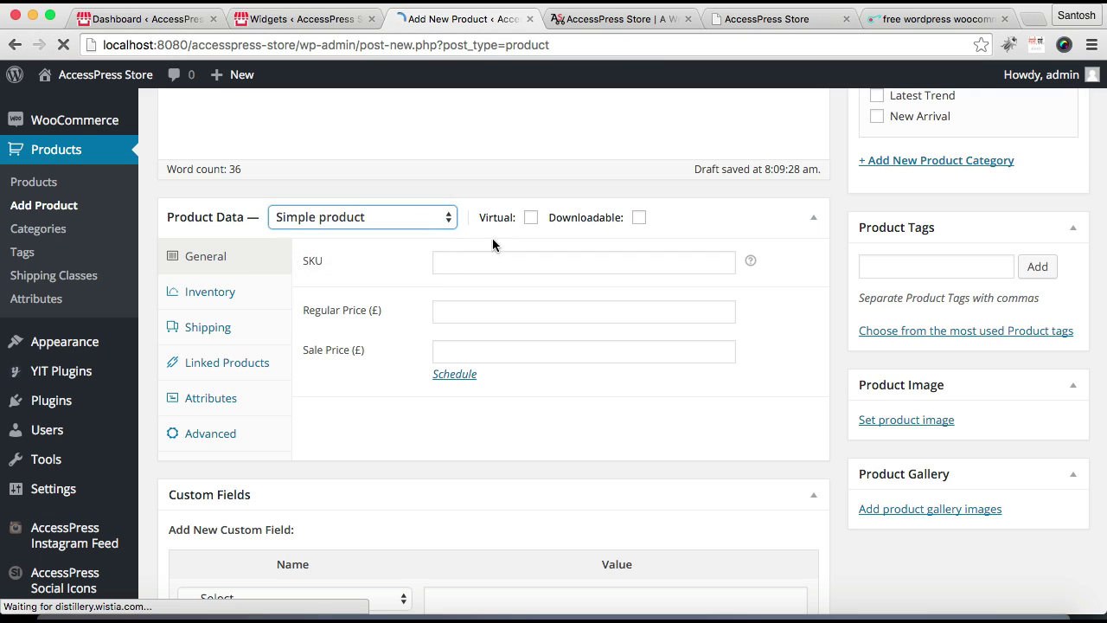
left_click(473, 311)
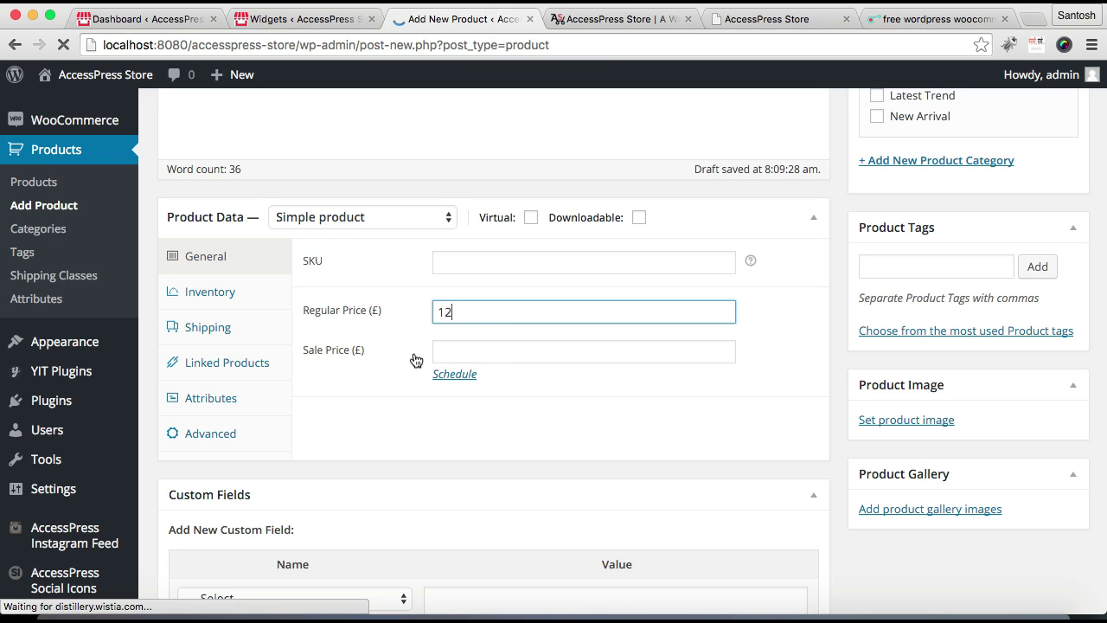
left_click(460, 350)
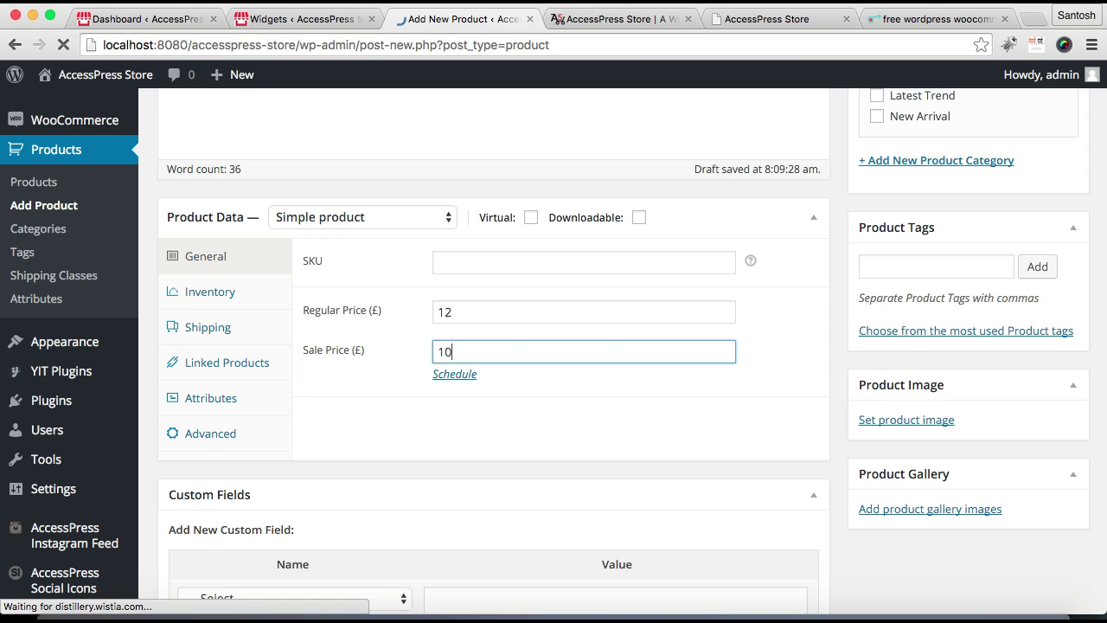
Step: Set blond-487065_640.jpg from the media library as the product image for Shorts
scroll(788, 394, "down", 5)
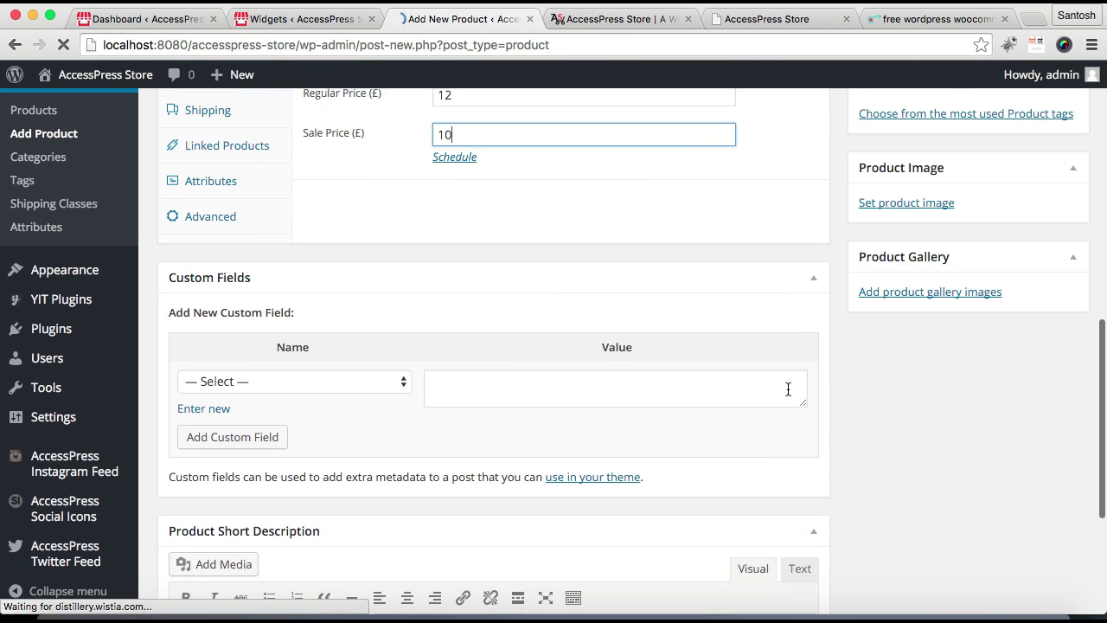
scroll(788, 394, "up", 5)
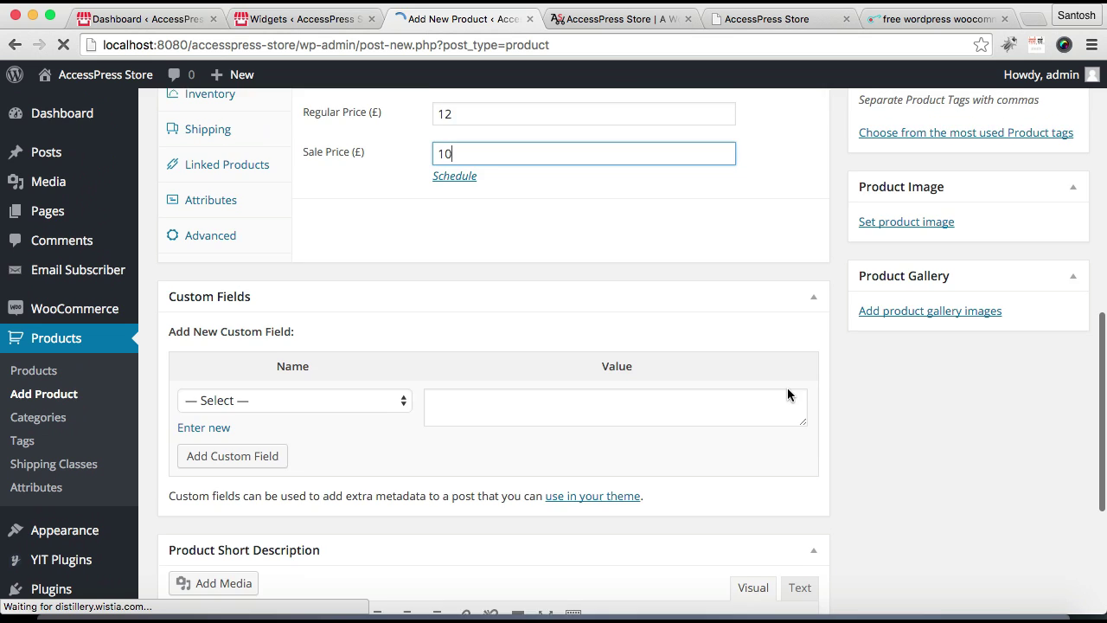
scroll(787, 395, "up", 1)
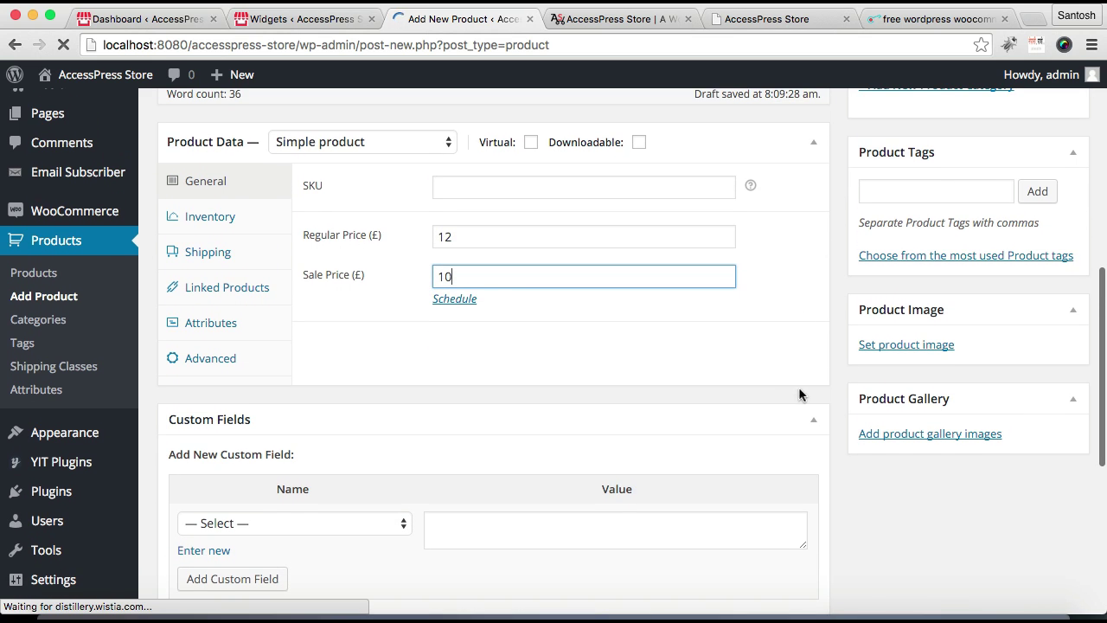
left_click(886, 346)
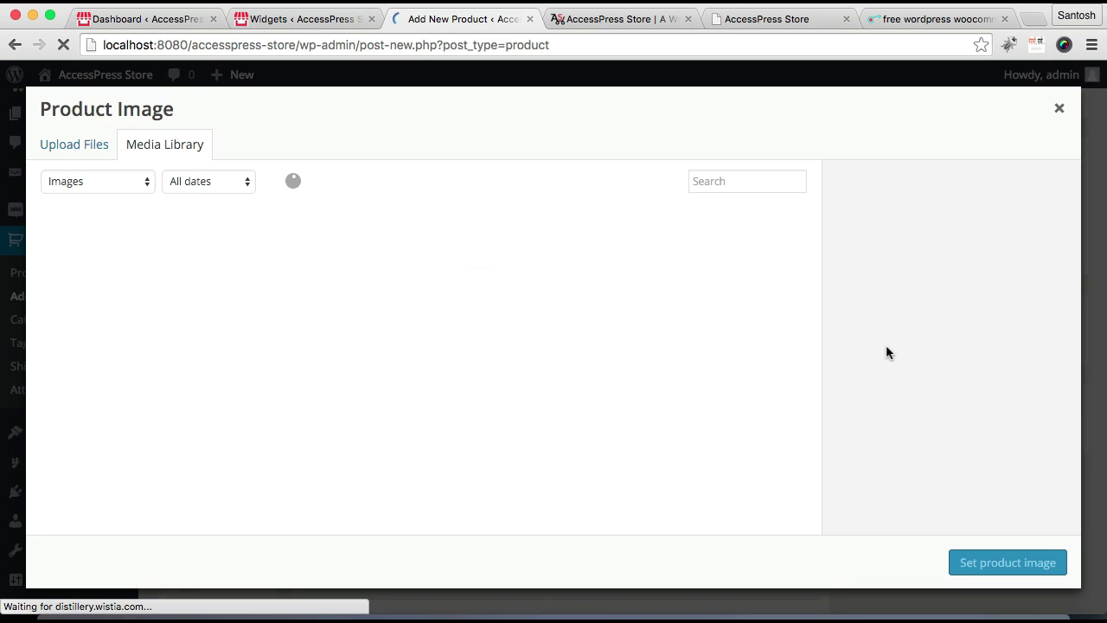
scroll(325, 373, "down", 2)
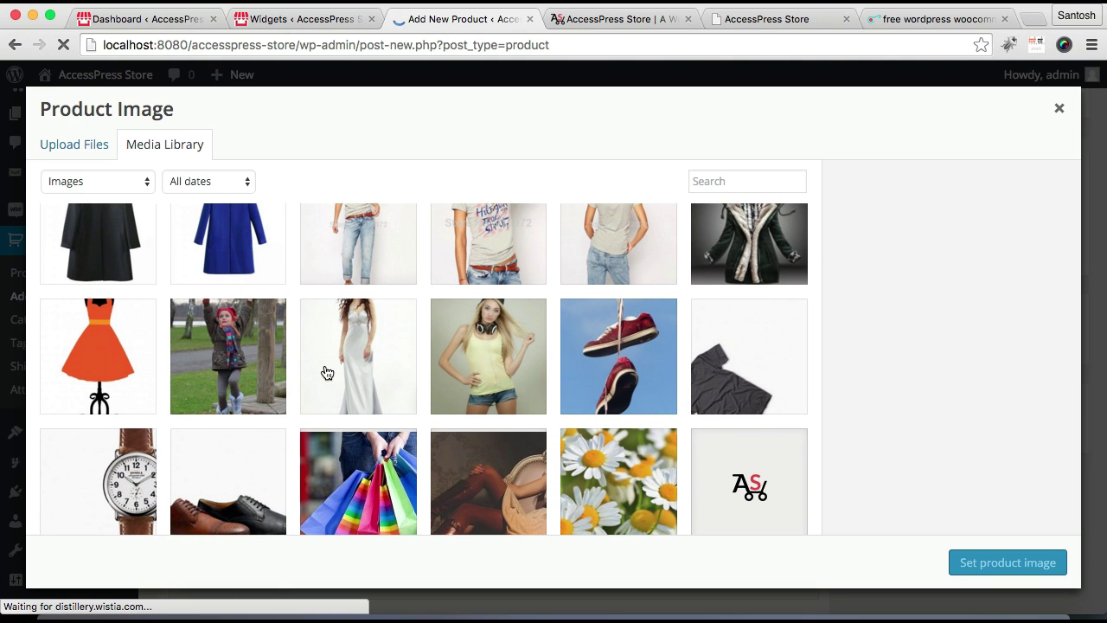
left_click(496, 359)
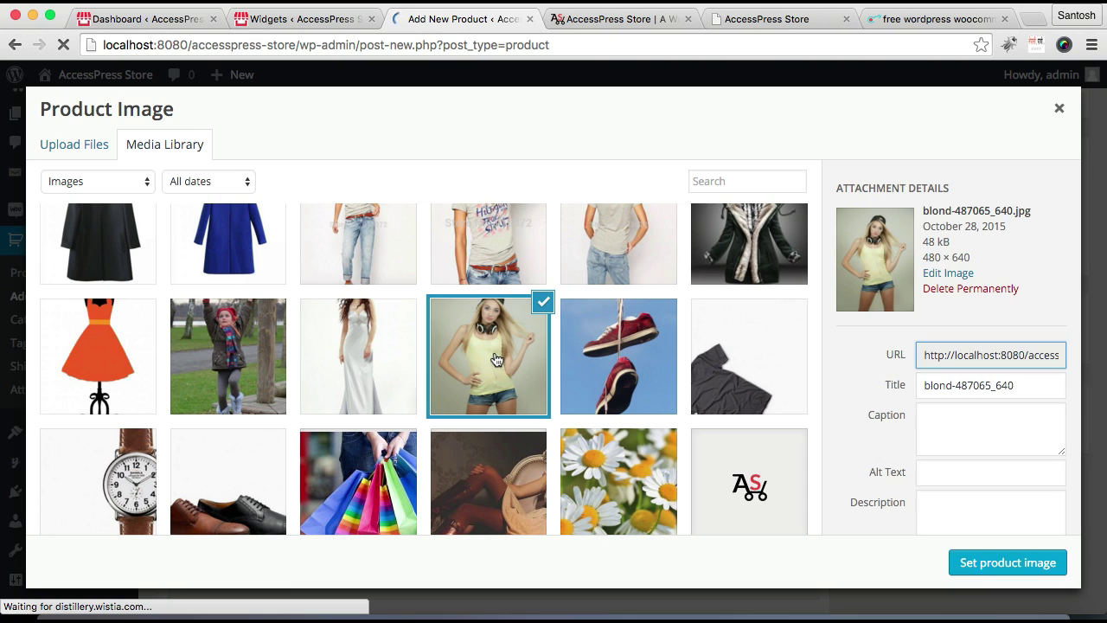
left_click(1026, 563)
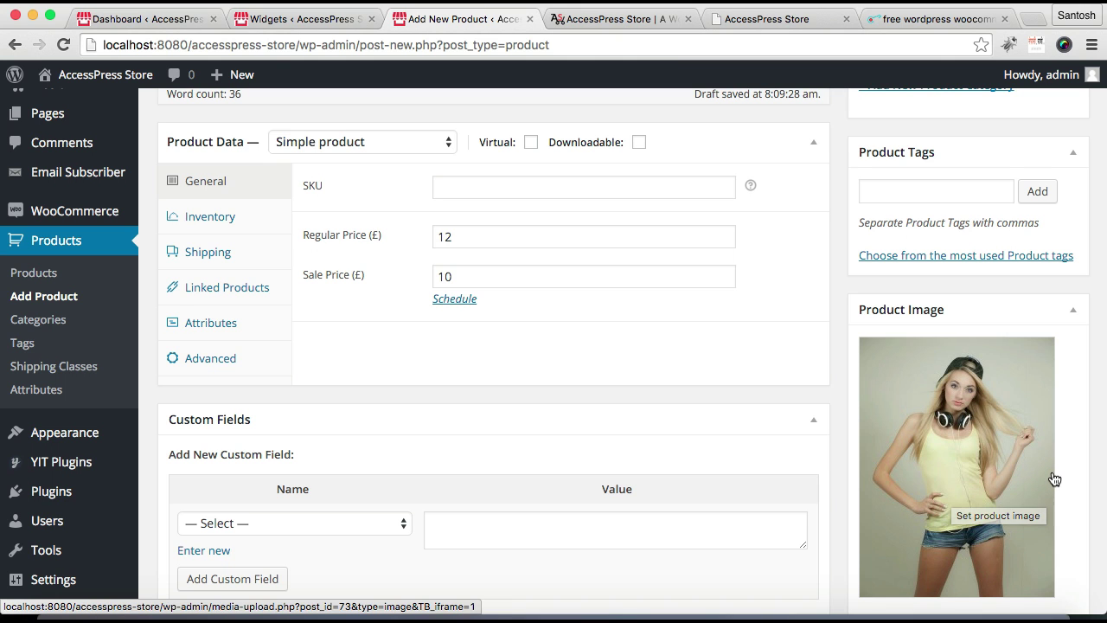
Step: Assign the Shorts product to the Latest Trend category and publish it
scroll(1073, 457, "down", 5)
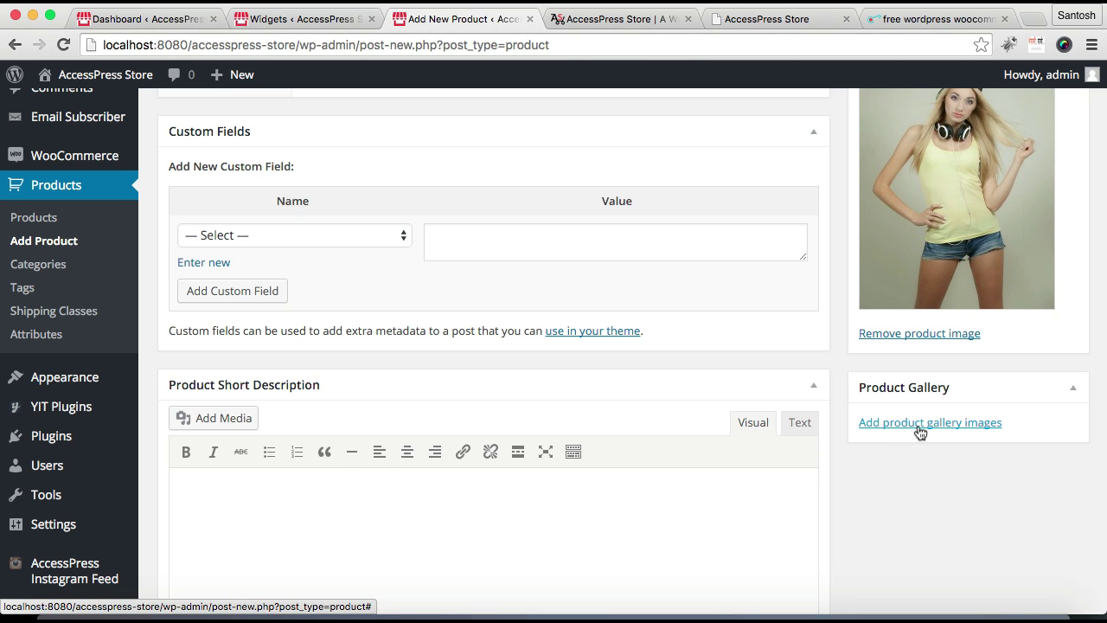
scroll(1050, 342, "up", 5)
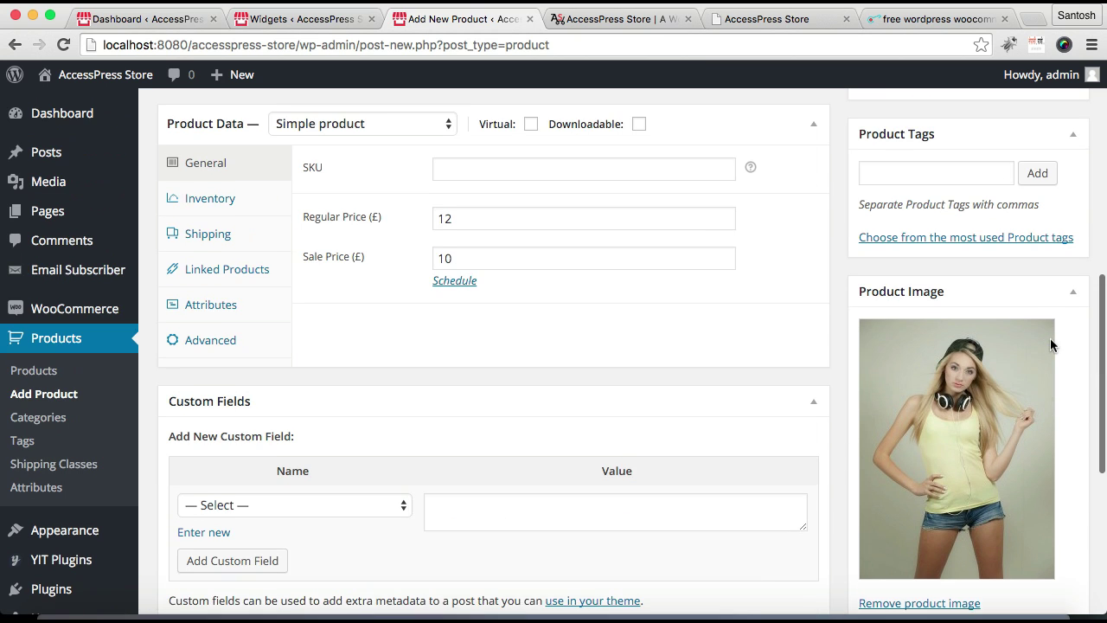
scroll(1051, 344, "up", 1)
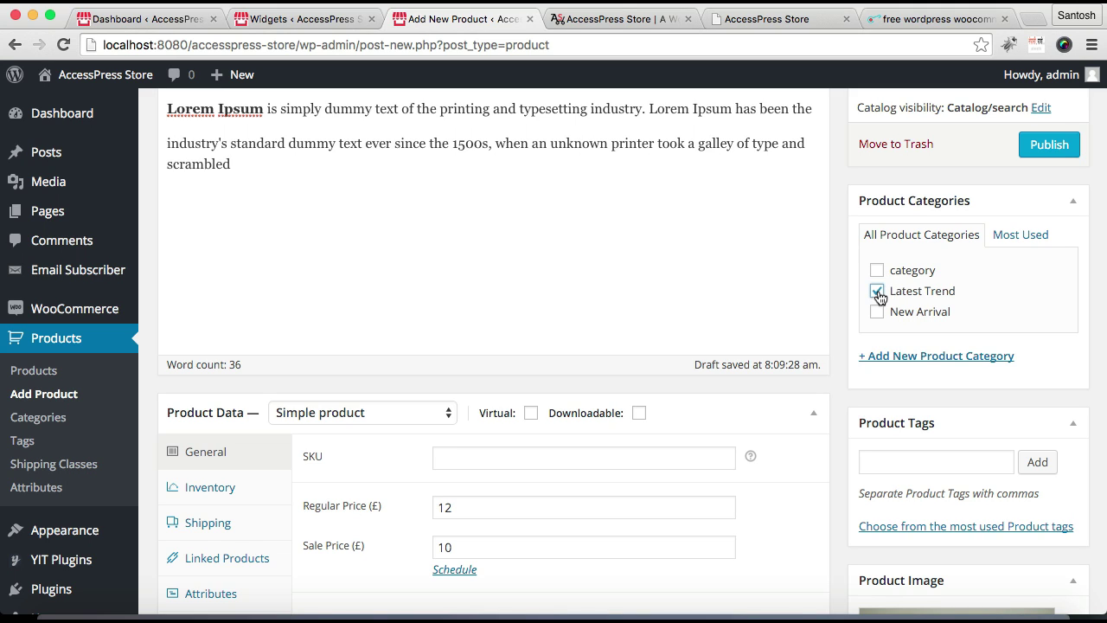
left_click(1042, 141)
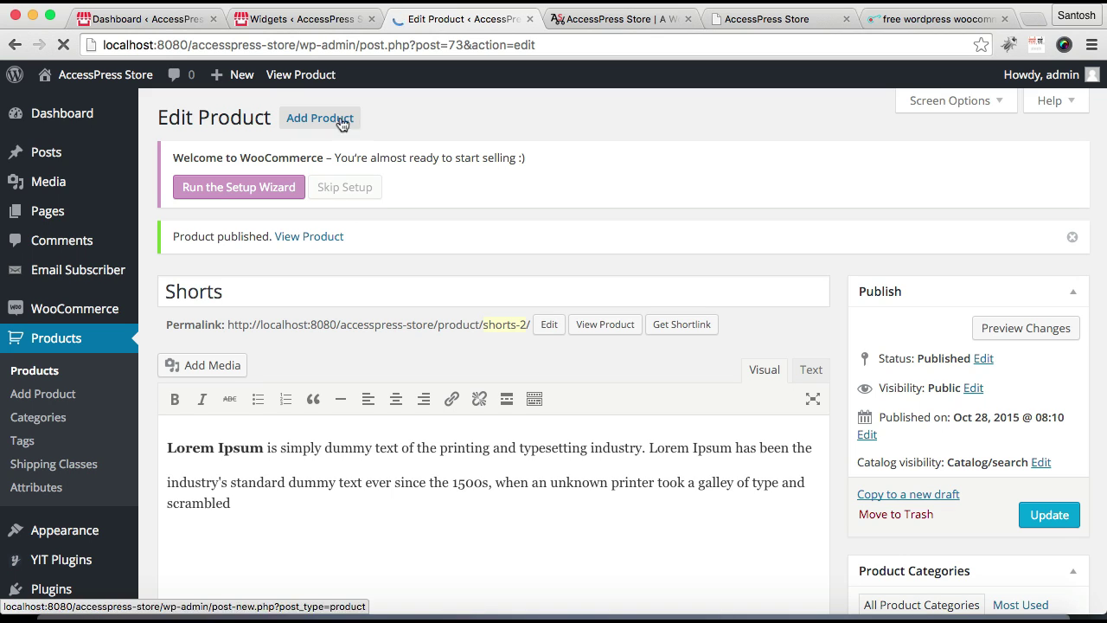
Step: Switch to the browser tab with the Widgets page and reload it to refresh the slider widget's category options
left_click(343, 21)
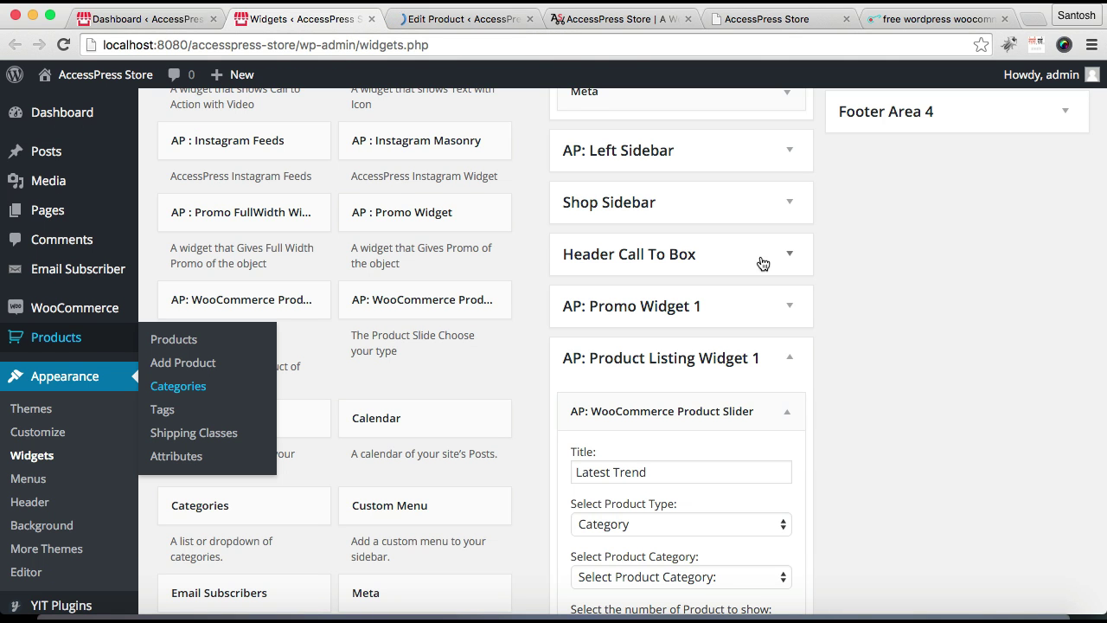
scroll(818, 343, "down", 3)
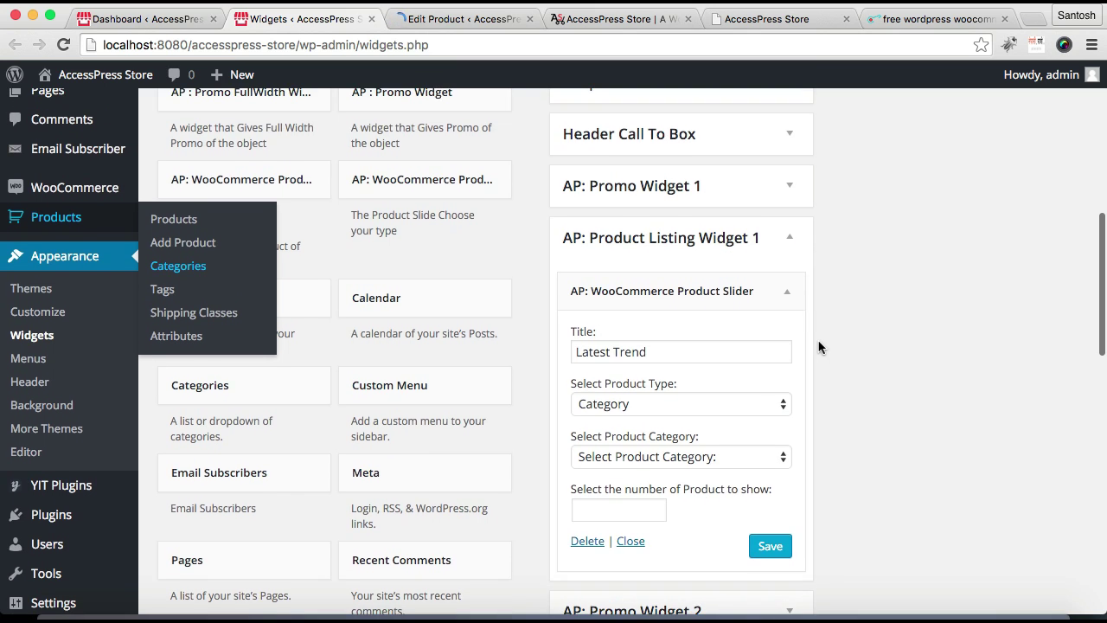
scroll(818, 346, "down", 2)
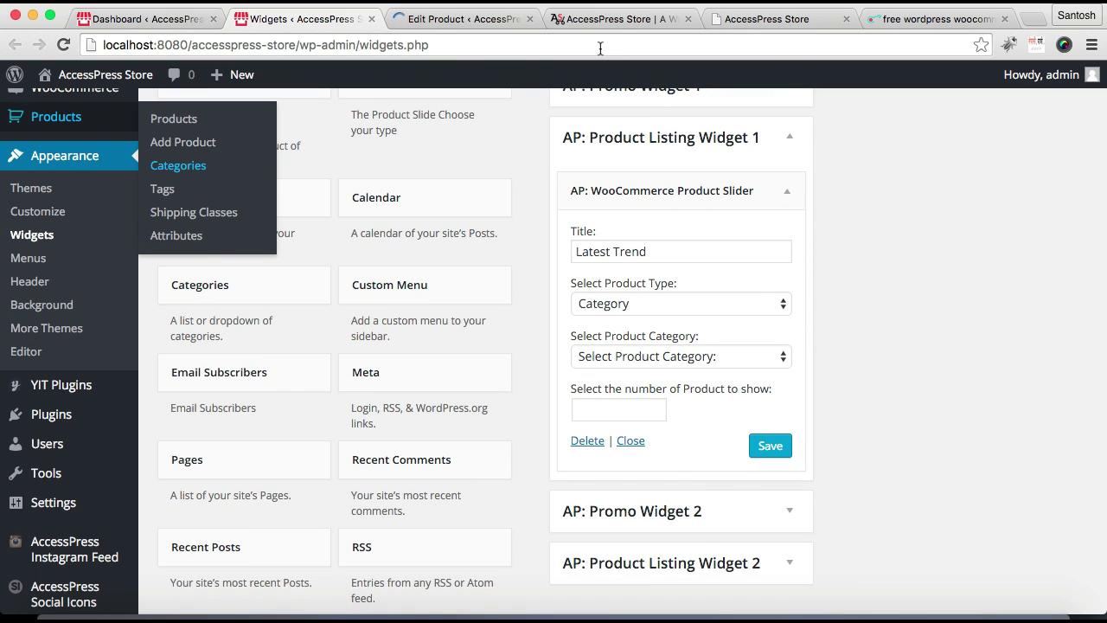
left_click(600, 47)
key("Return")
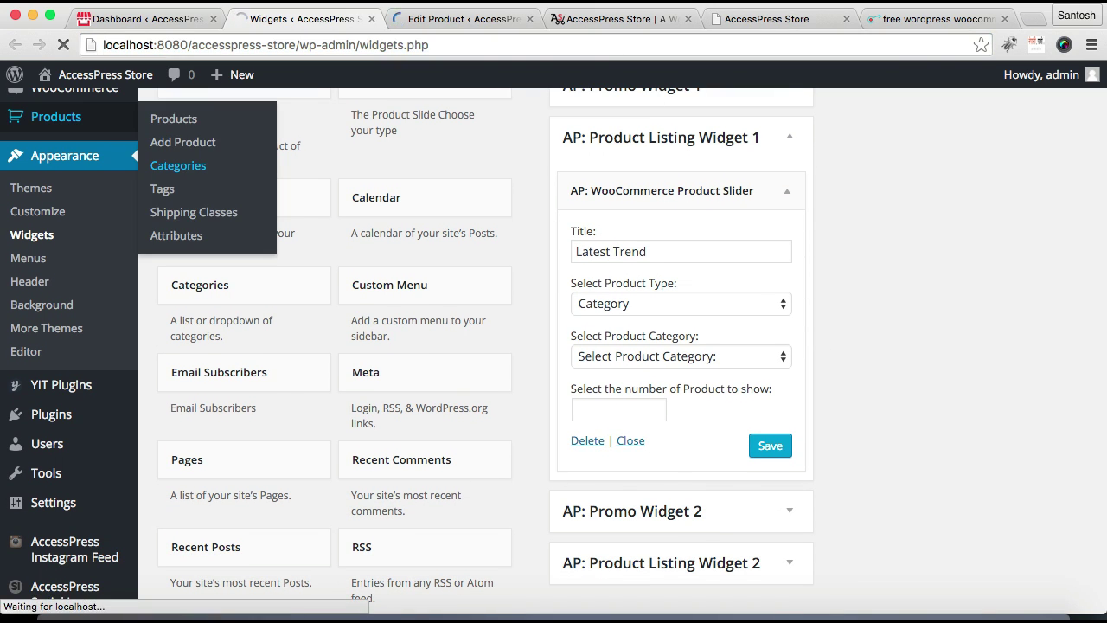
Step: In the product slider of AP: Product Listing Widget 1, choose the Latest Trend category and set the number of products to show to 4
scroll(466, 219, "down", 10)
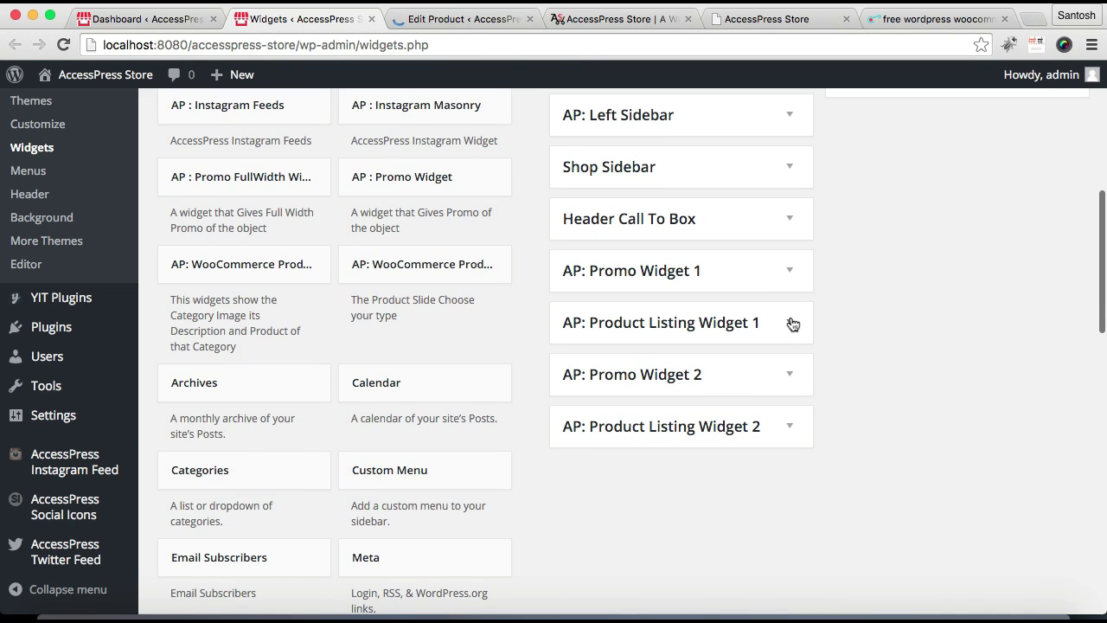
left_click(789, 327)
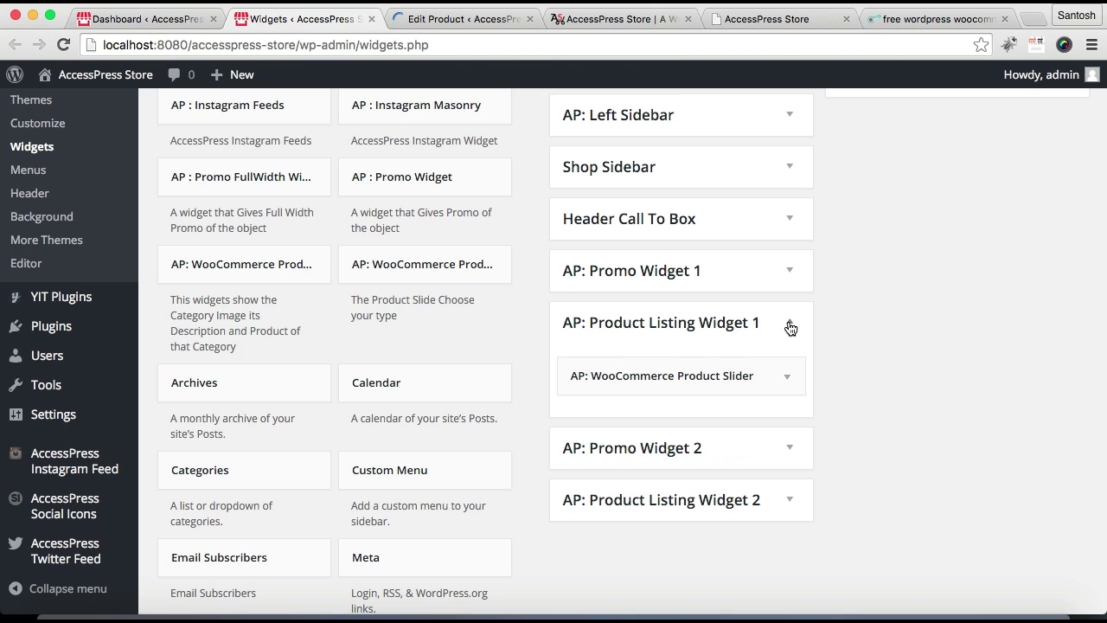
left_click(781, 388)
scroll(780, 390, "down", 5)
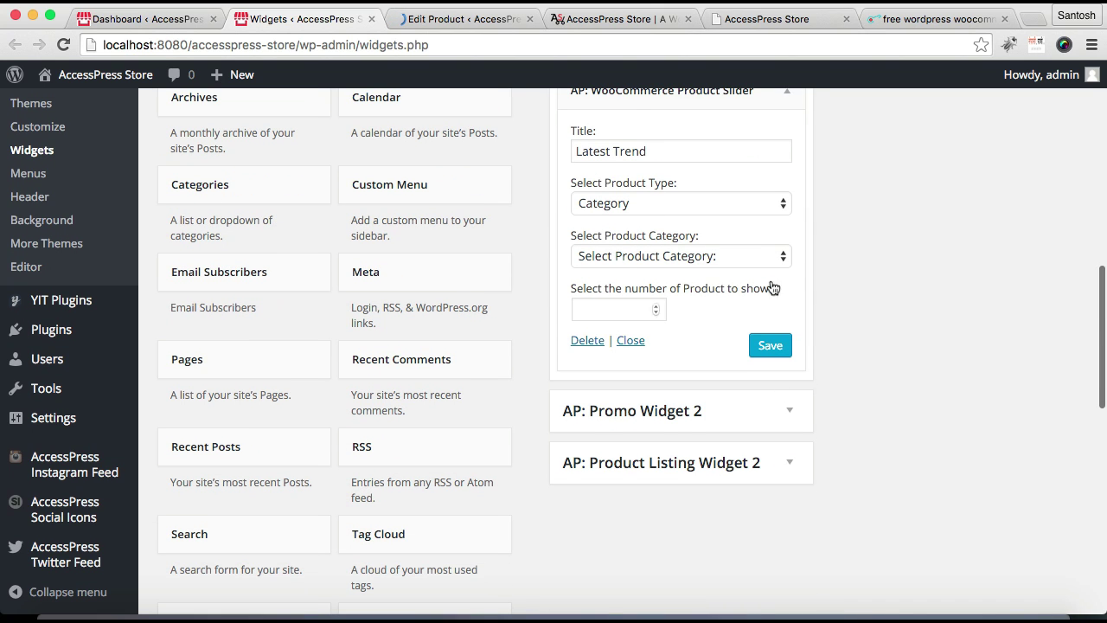
left_click(782, 259)
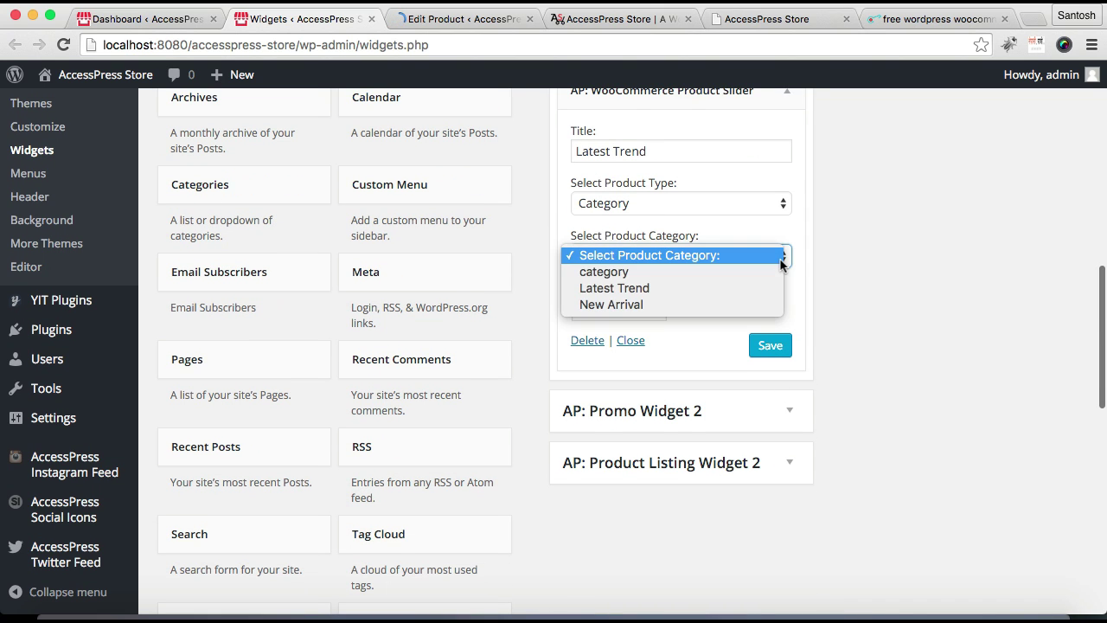
left_click(719, 288)
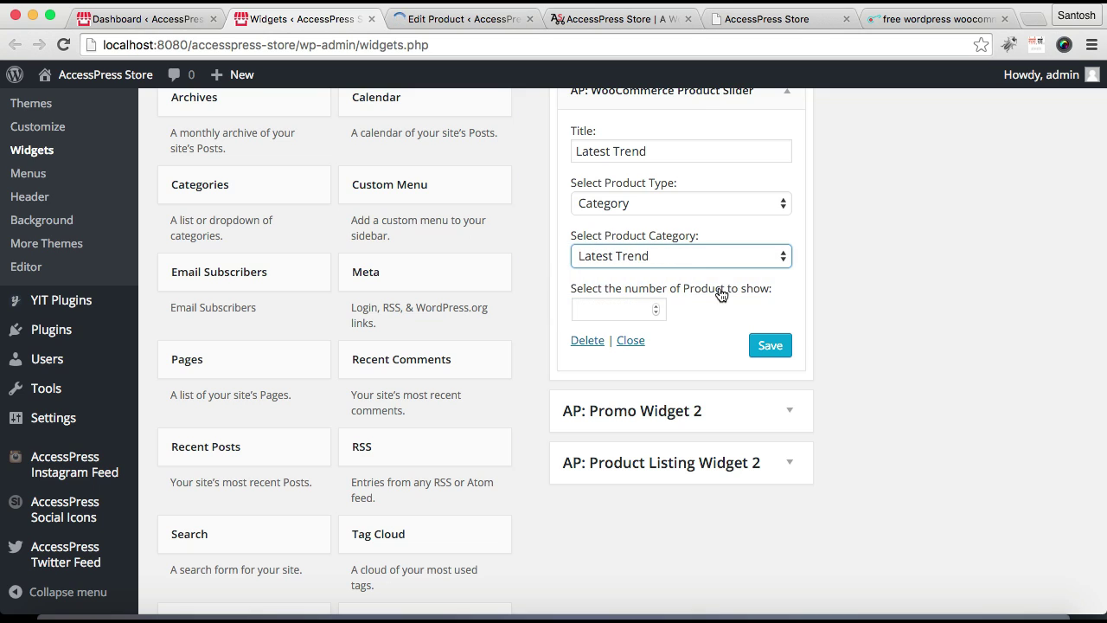
left_click(656, 313)
type("4")
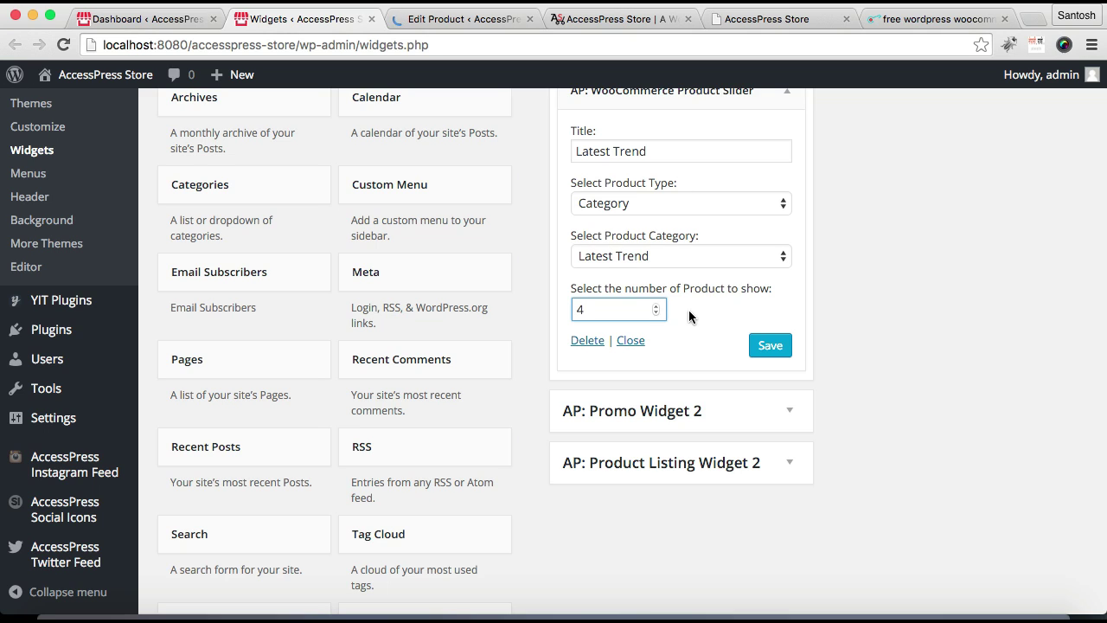
Step: Save the product slider widget and open the site homepage in a new tab to check the Latest Trend section
left_click(763, 350)
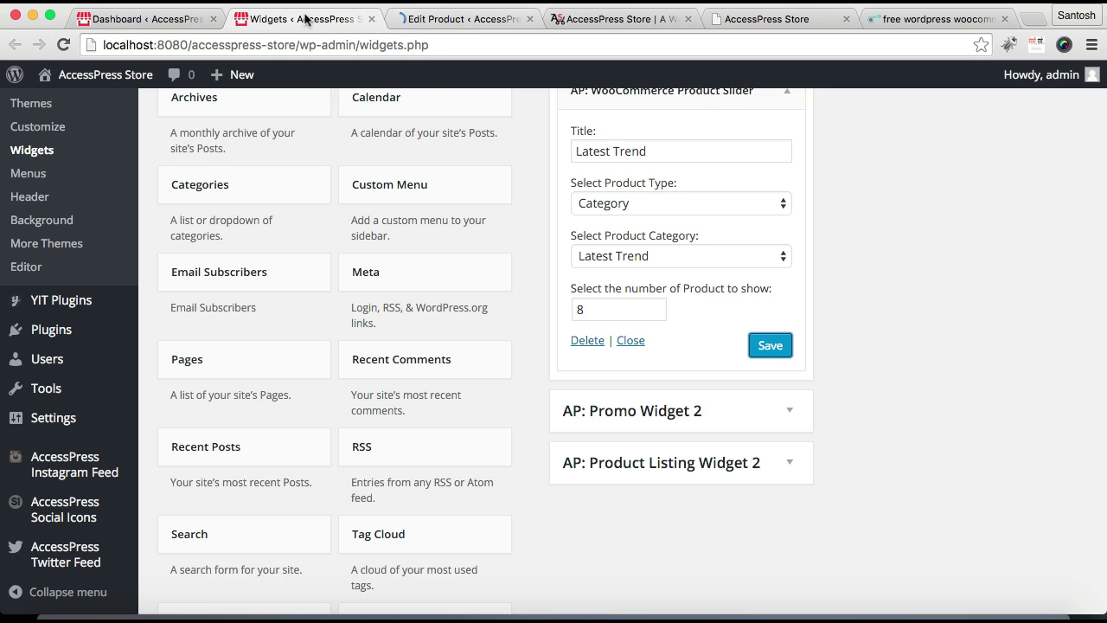
mouse_move(99, 86)
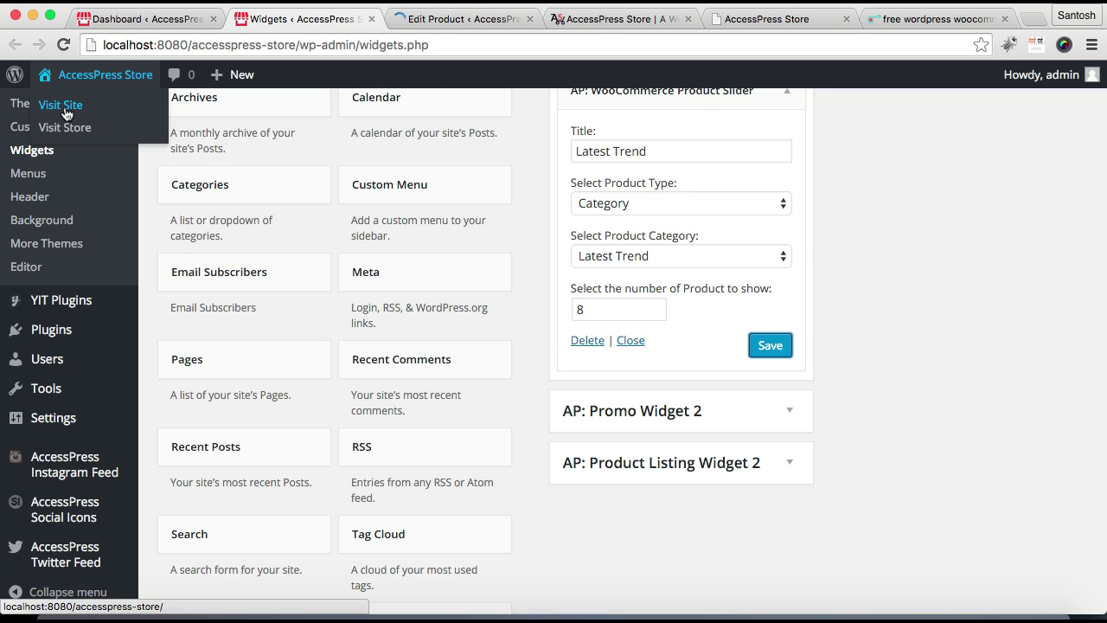
right_click(67, 111)
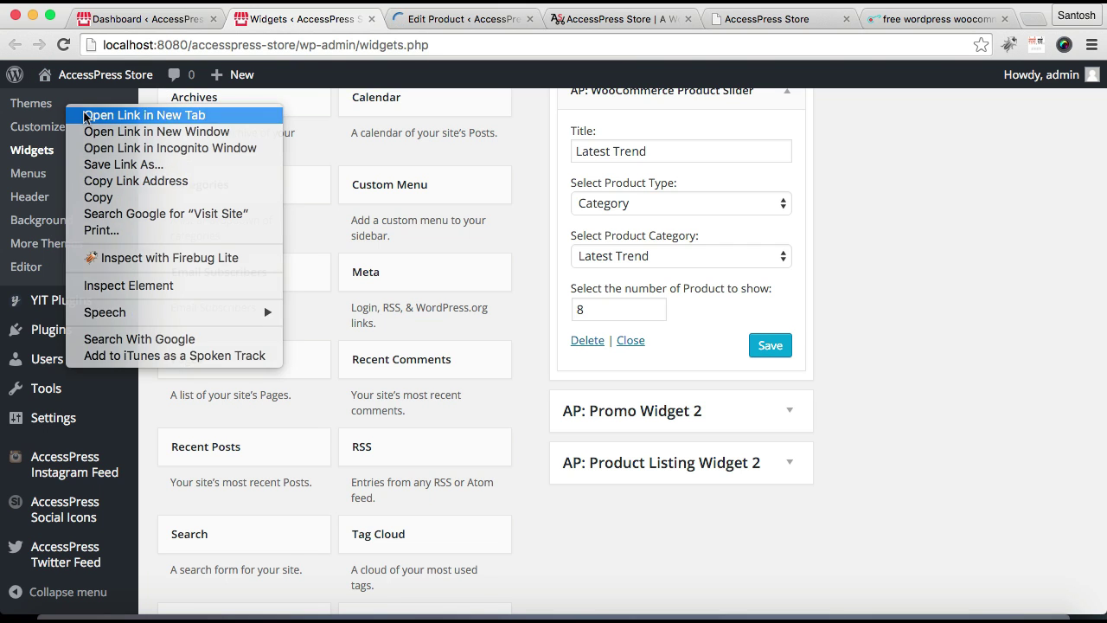
left_click(78, 112)
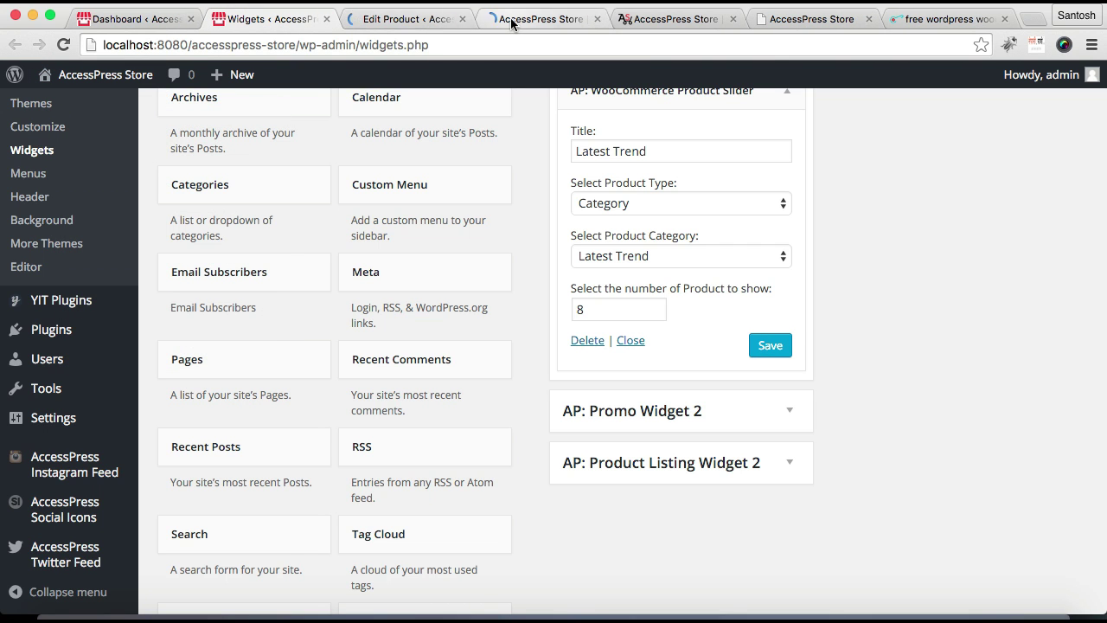
left_click(516, 22)
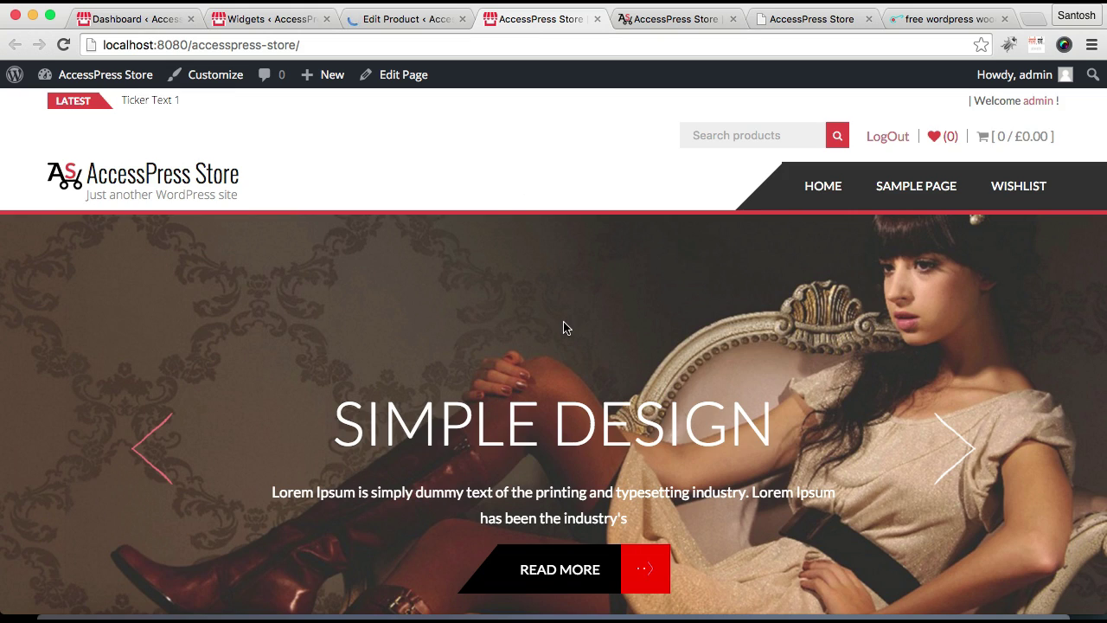
scroll(564, 322, "down", 20)
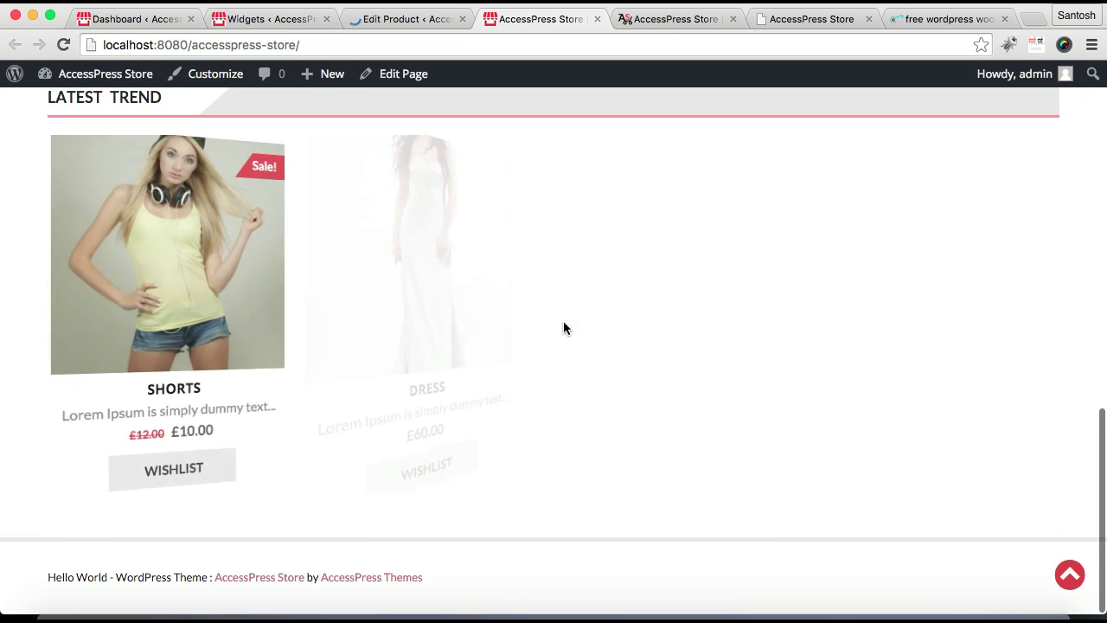
scroll(563, 328, "up", 1)
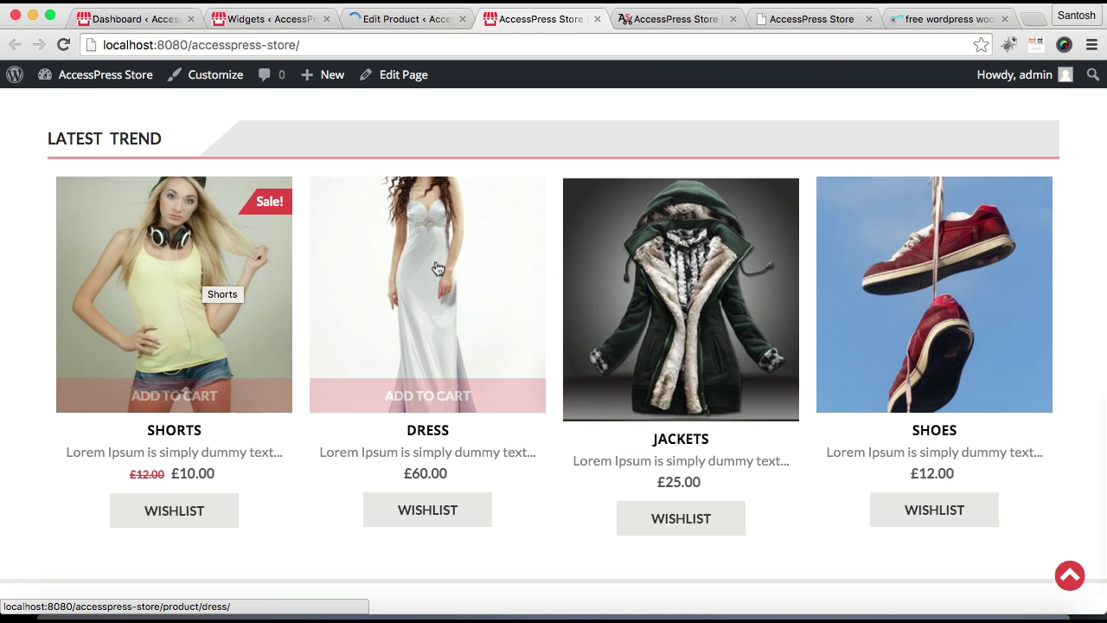
scroll(680, 273, "down", 1)
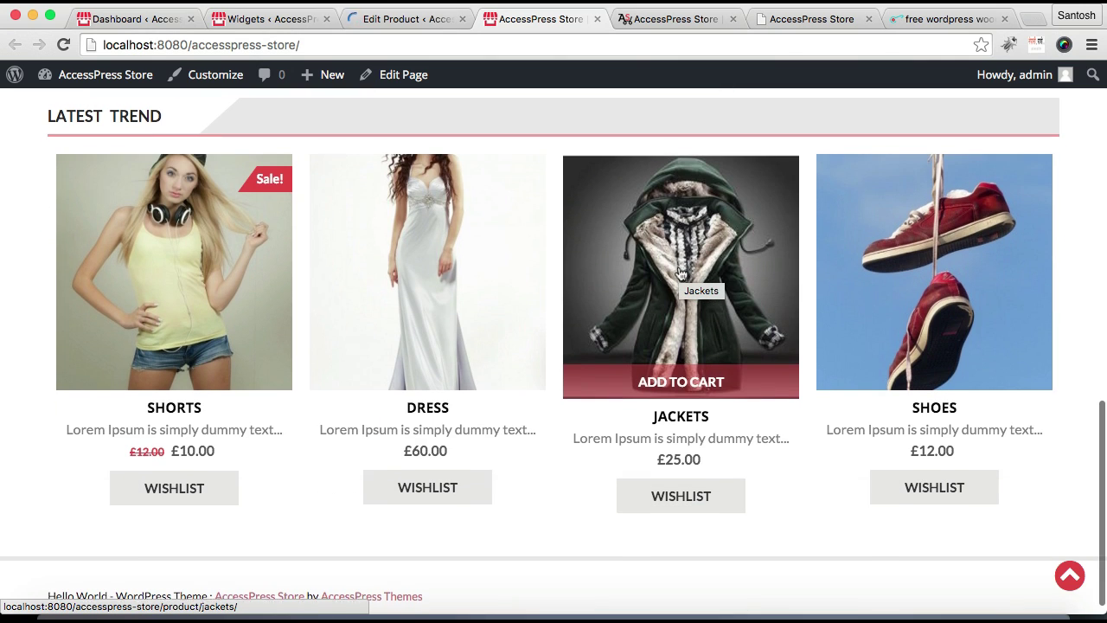
Step: View the full-width promo banner on the demo homepage, and add the AP : Promo FullWidth Widget to AP: Promo Widget 2
left_click(681, 21)
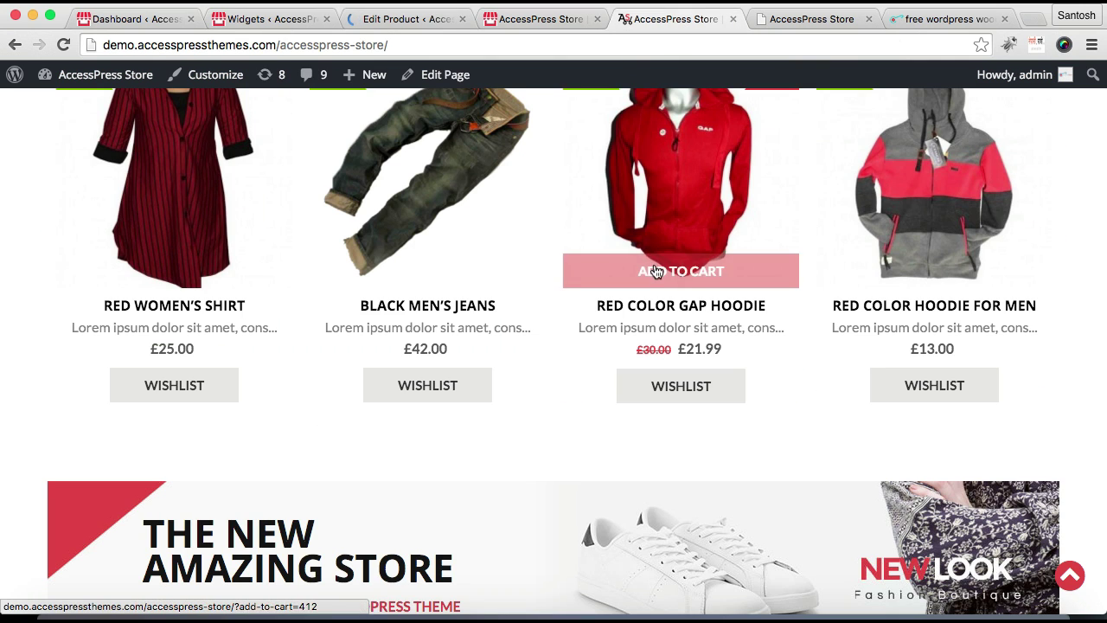
scroll(717, 321, "down", 5)
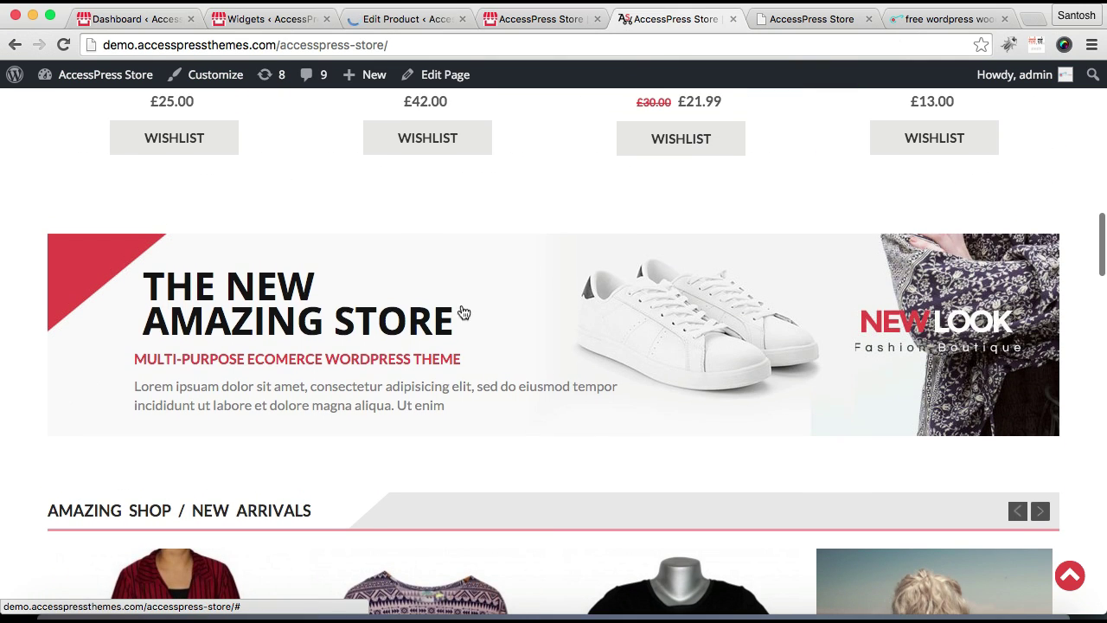
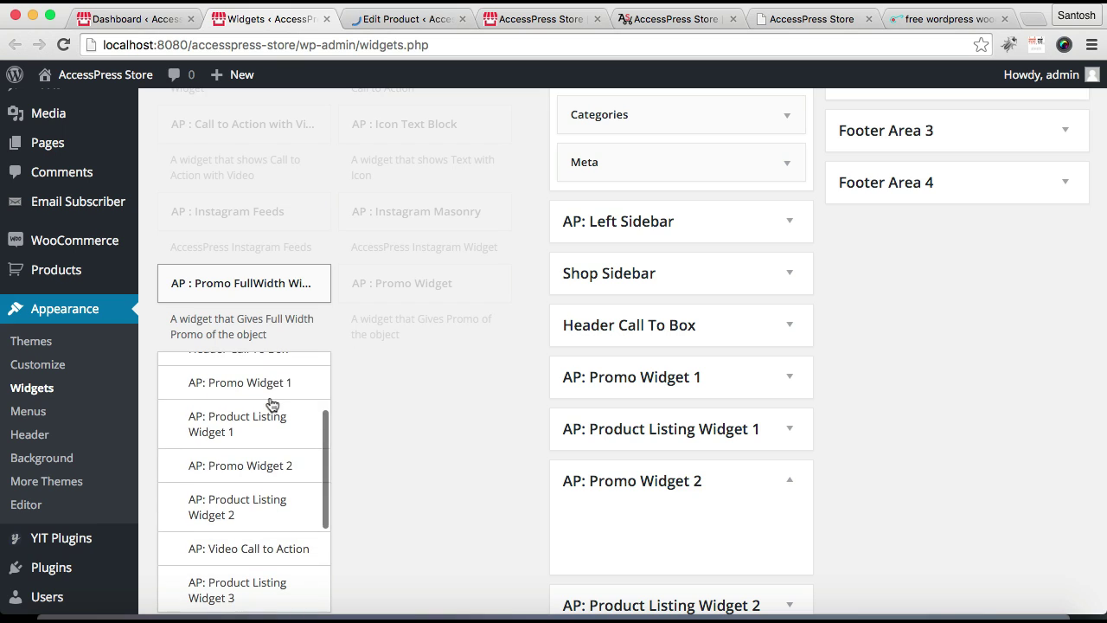
left_click(256, 478)
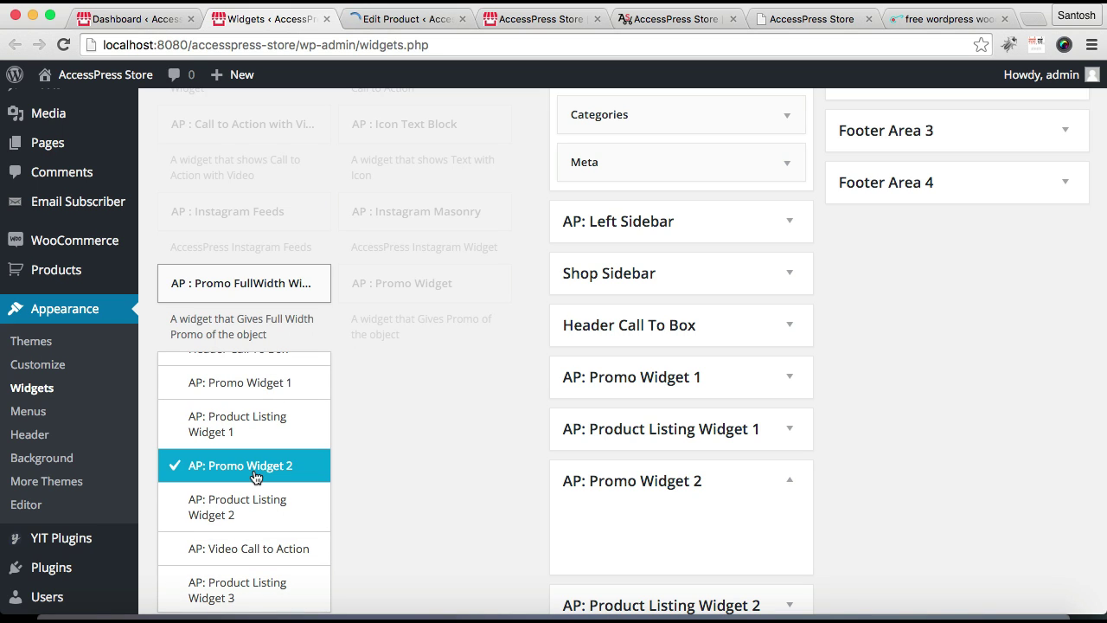
scroll(401, 521, "down", 5)
left_click(298, 273)
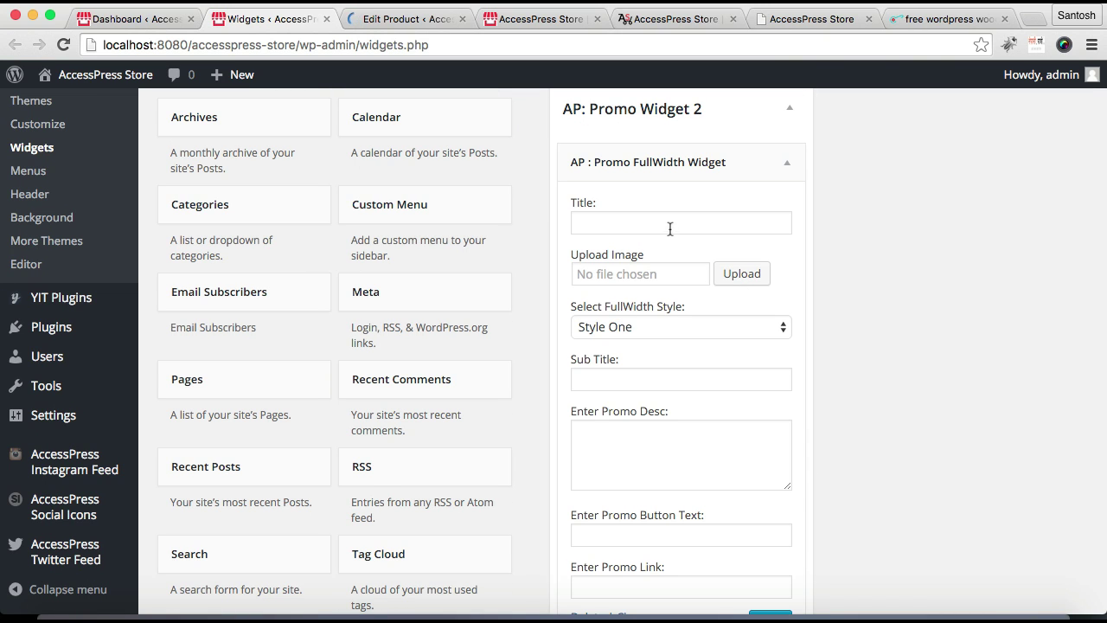
Step: Give the Promo FullWidth Widget the title "Title" and set newlooks.jpg from the media library as its image
left_click(659, 224)
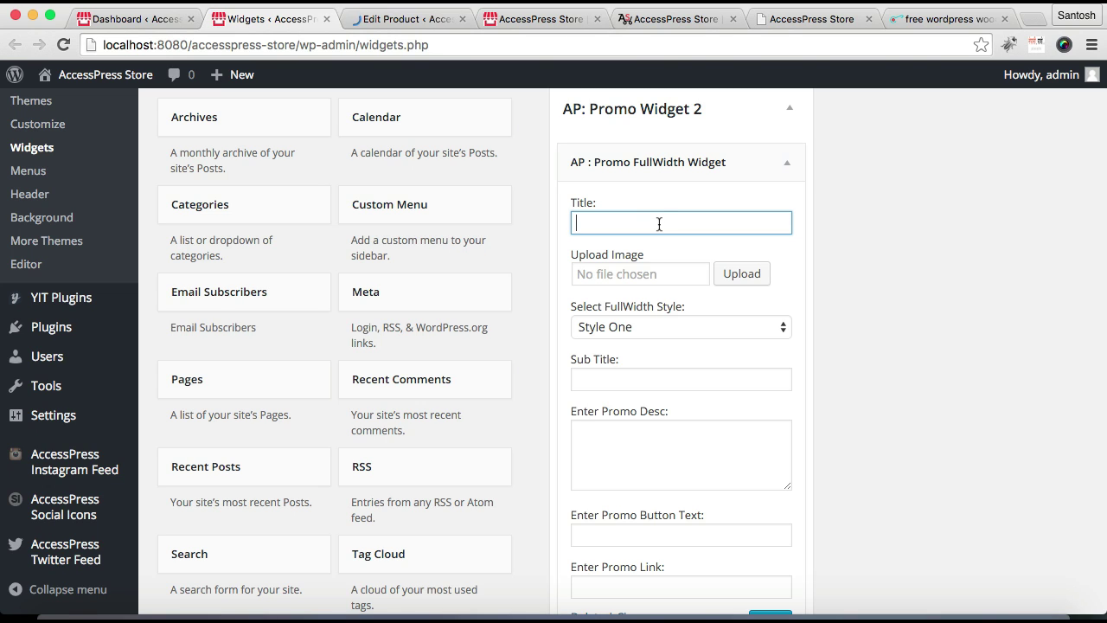
type("T")
left_click(741, 273)
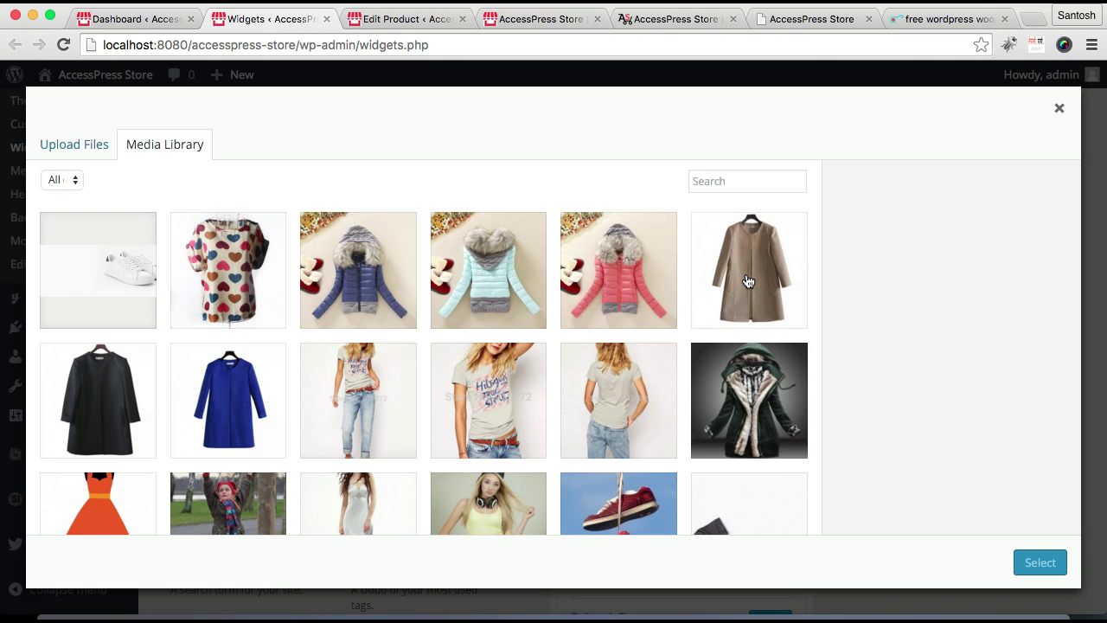
left_click(136, 258)
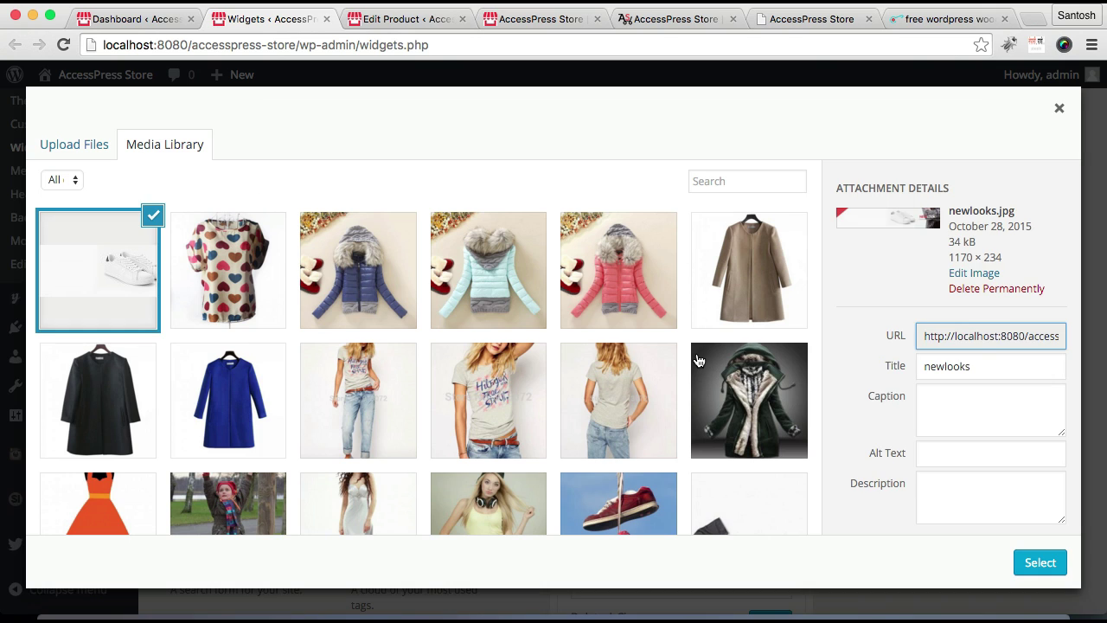
left_click(1042, 560)
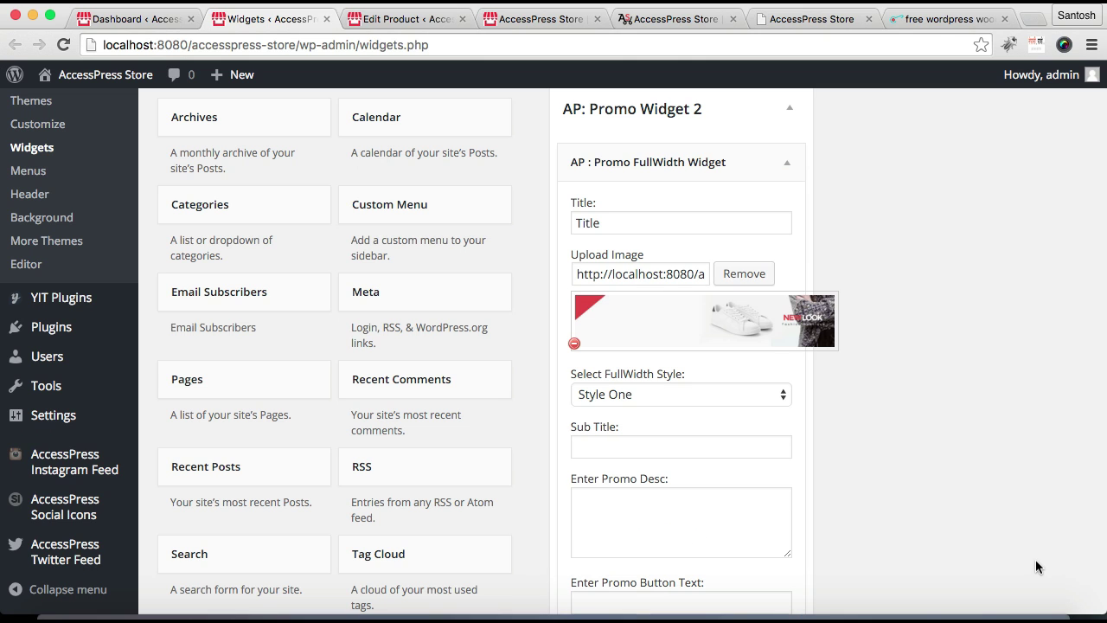
Step: Keep the full-width style at Style One and enter the subtitle "Multi Purpose and Simple Design"
left_click(780, 394)
left_click(777, 396)
left_click(704, 446)
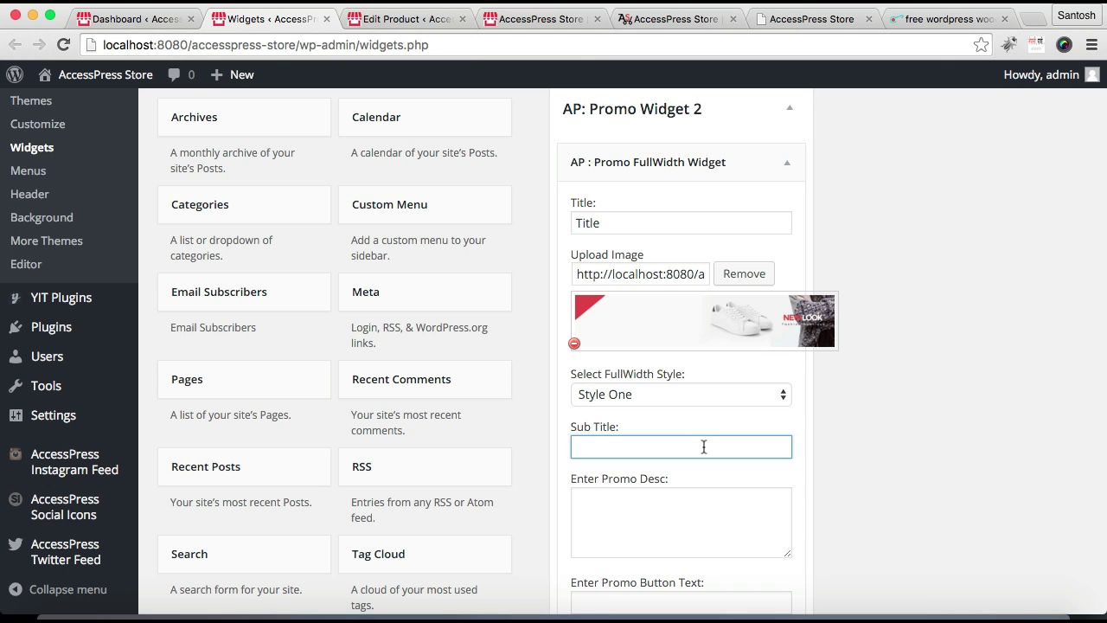
type("Multi Purpose and Simple Design")
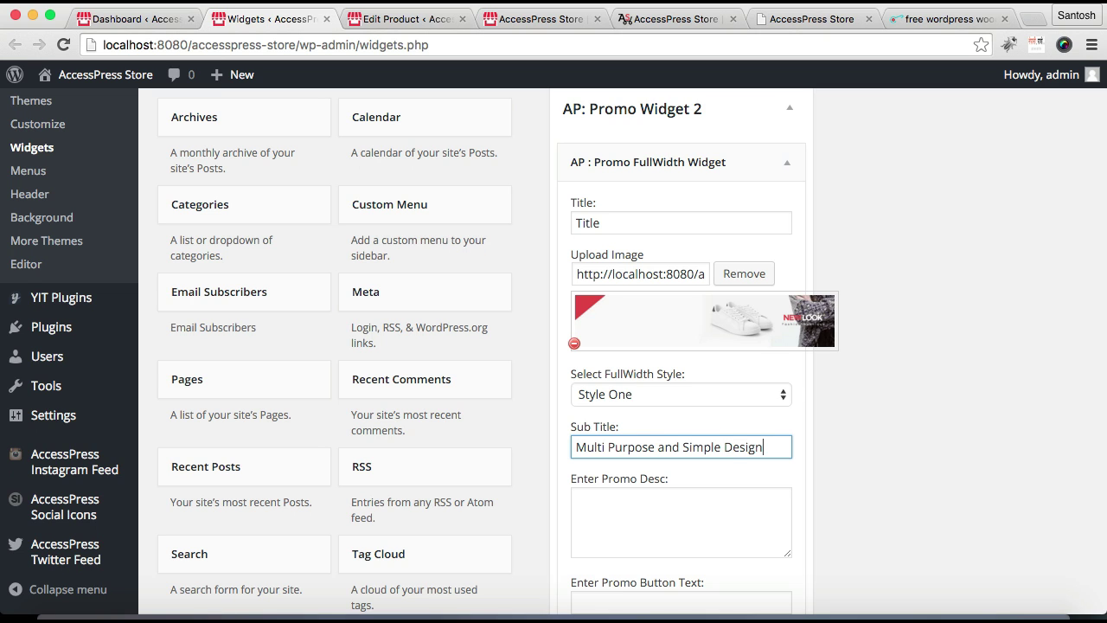
Step: Copy the first Lorem Ipsum sentence from the untitled text document and paste it as the widget's promo description
scroll(760, 511, "down", 3)
left_click(672, 363)
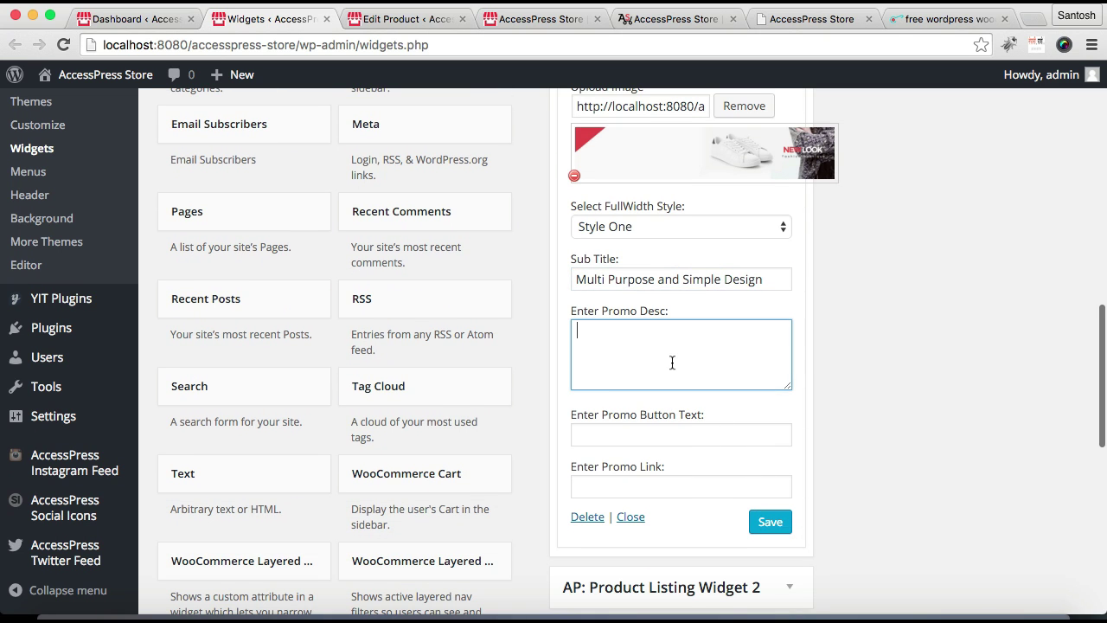
left_click(245, 615)
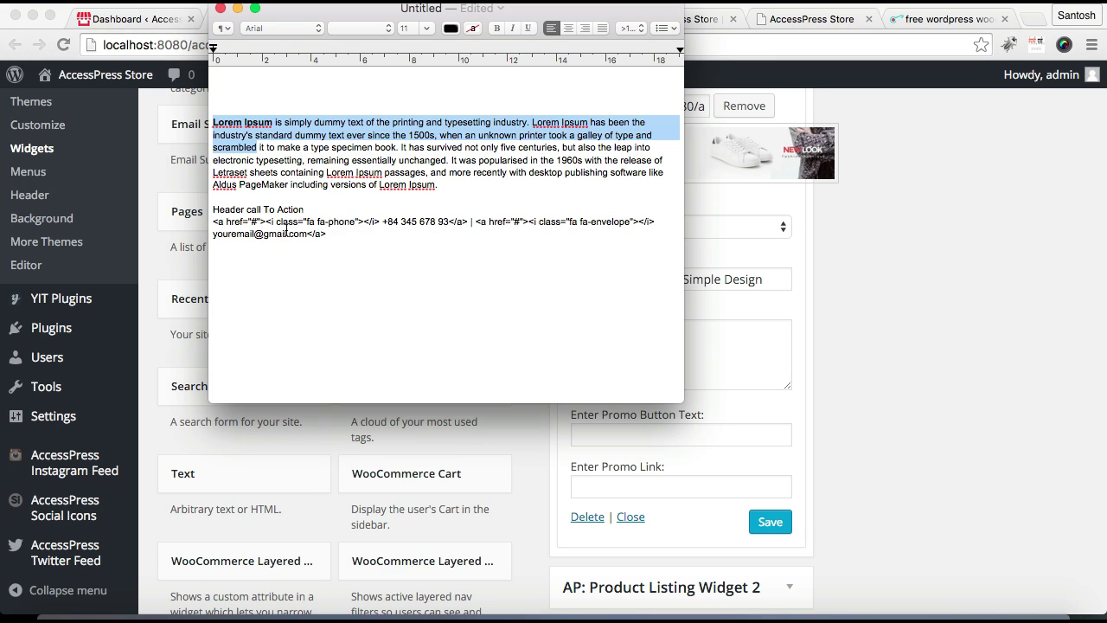
left_click(362, 247)
left_click_drag(212, 122, 532, 122)
key("super+c")
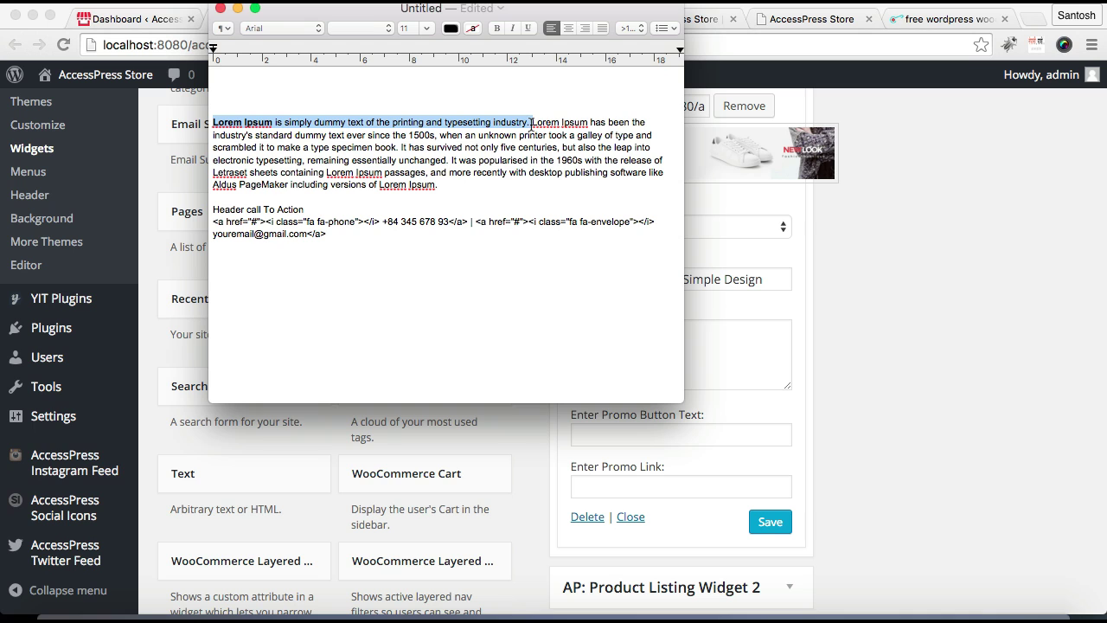
left_click(721, 360)
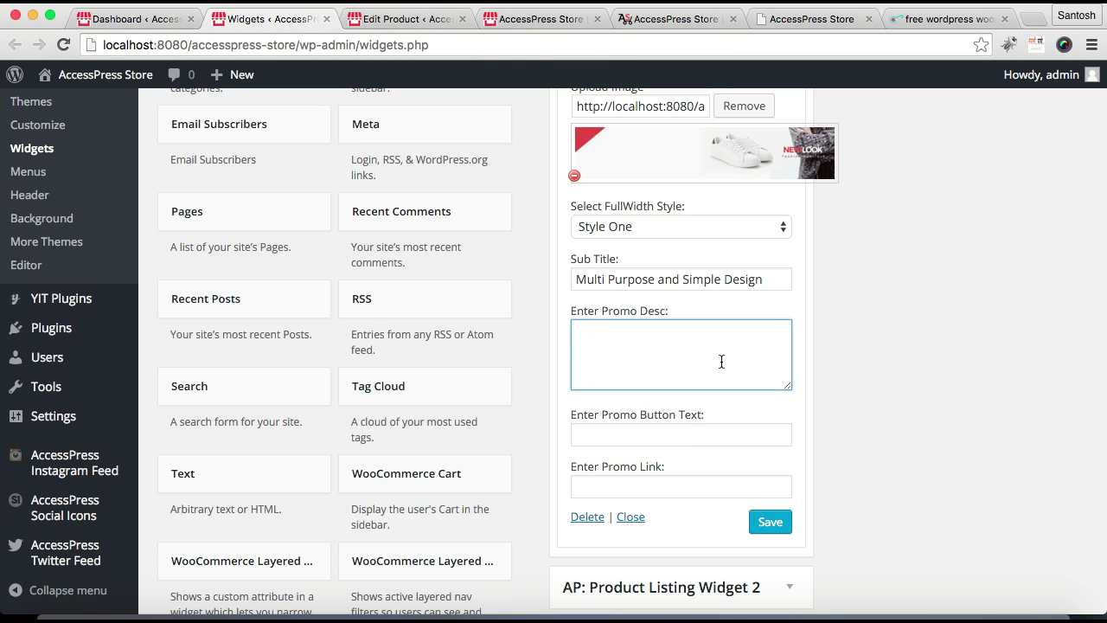
key("super+v")
Step: Set the promo button text to "Check Out"
scroll(746, 397, "down", 3)
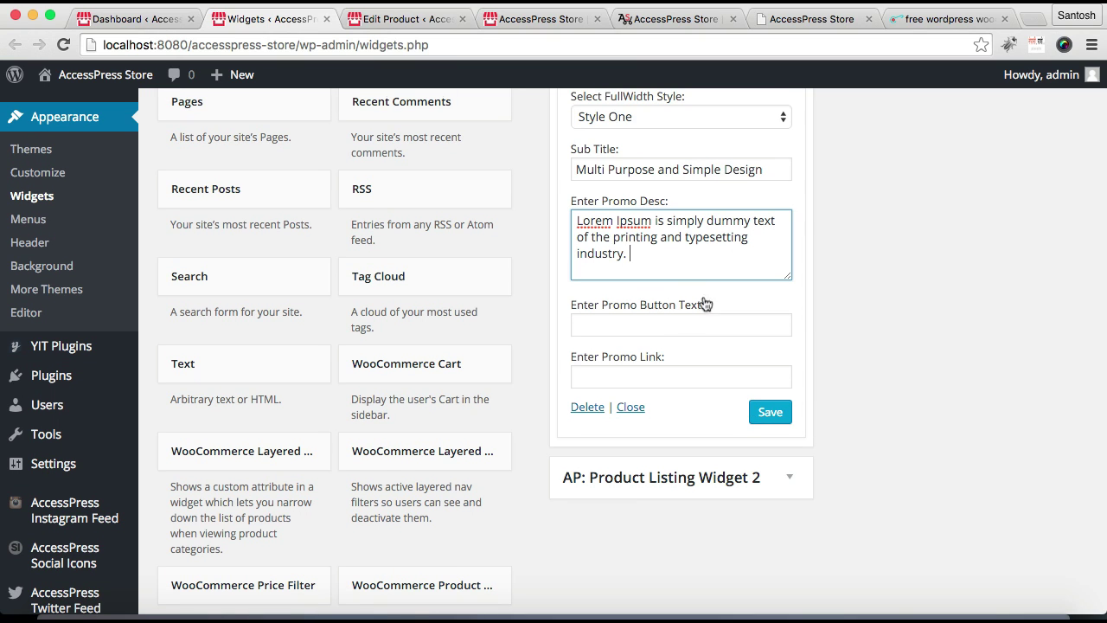
left_click(638, 323)
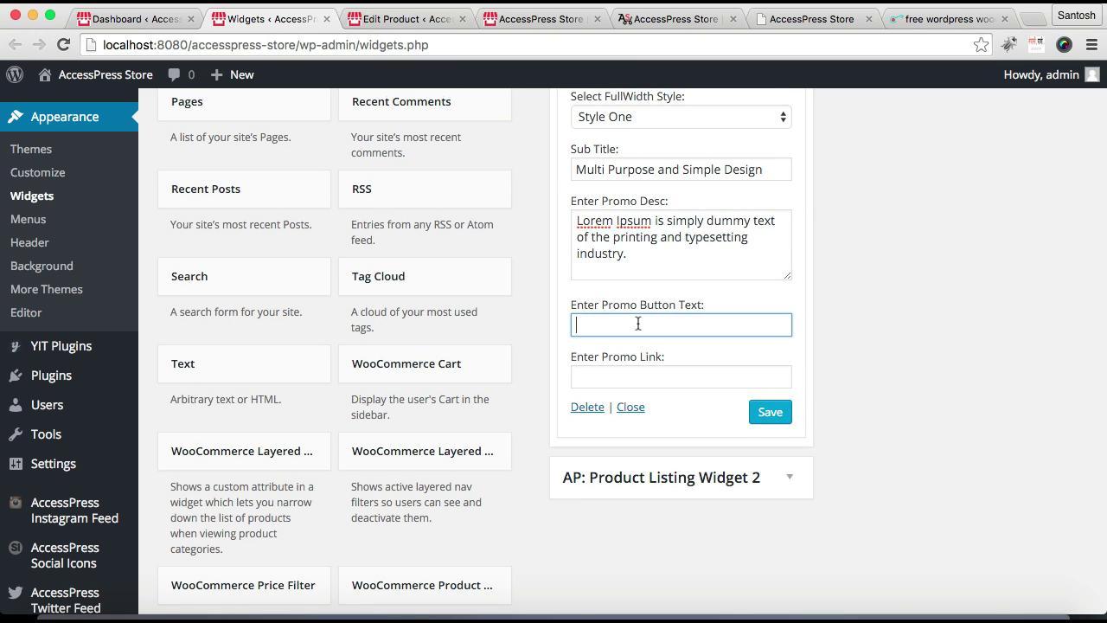
type("Check out")
left_click(619, 326)
key("BackSpace")
type("Out")
Step: Copy the demo site's address, demo.accesspressthemes.com/accesspress-store/, into the promo link and save the widget
left_click(660, 377)
left_click(662, 19)
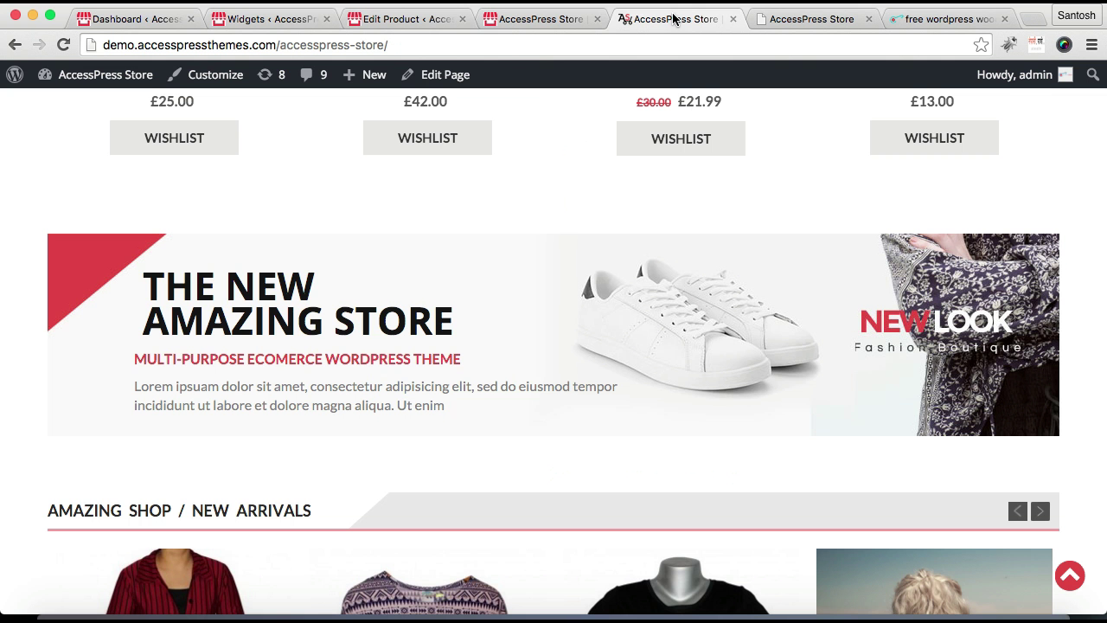
left_click(479, 49)
key("ctrl+c")
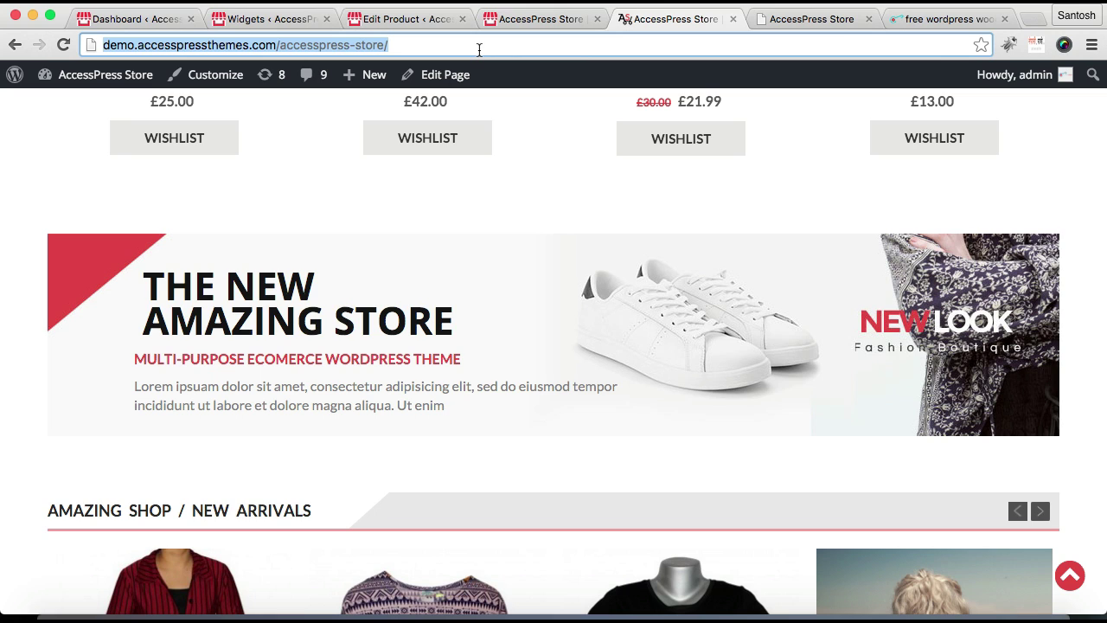
left_click(307, 25)
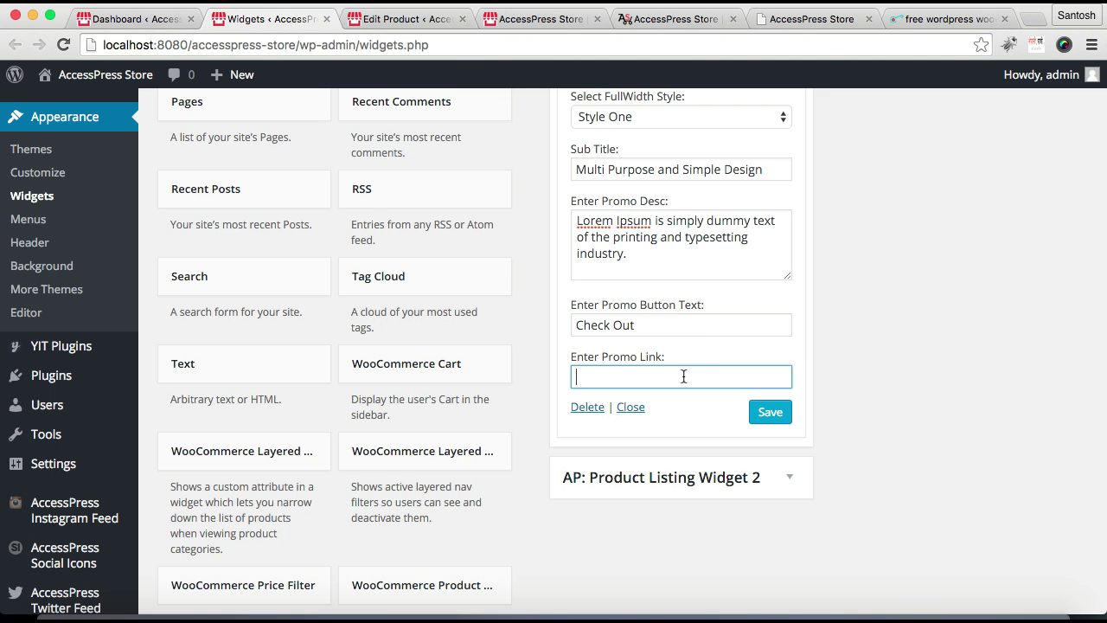
key("ctrl+v")
left_click(770, 414)
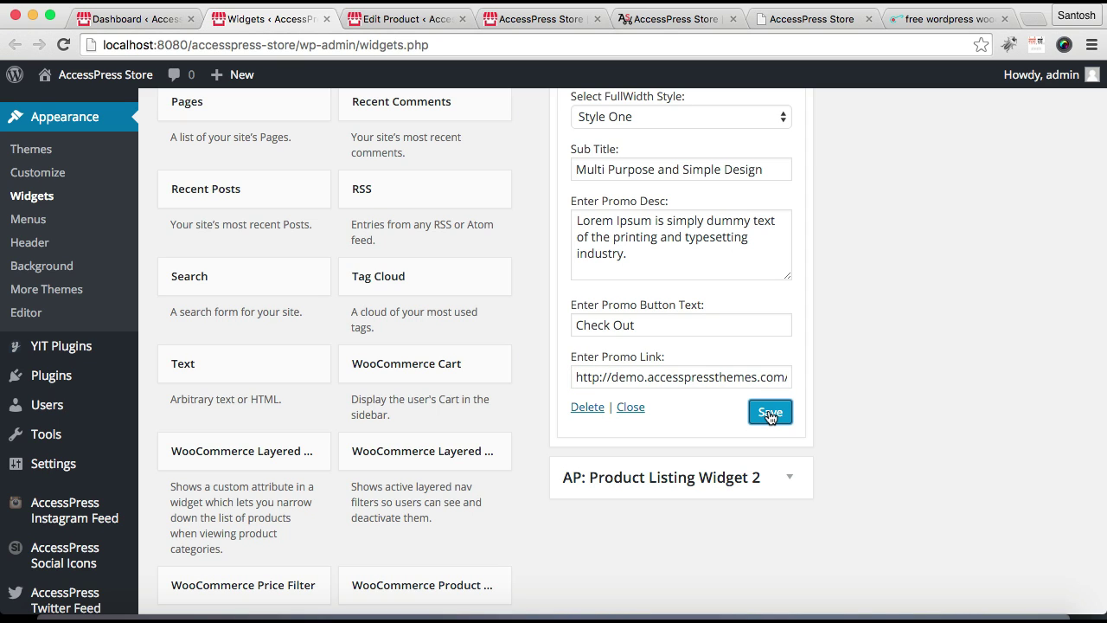
Step: Reload the local store homepage and check the promo banner below the Latest Trend section
left_click(517, 19)
left_click(481, 48)
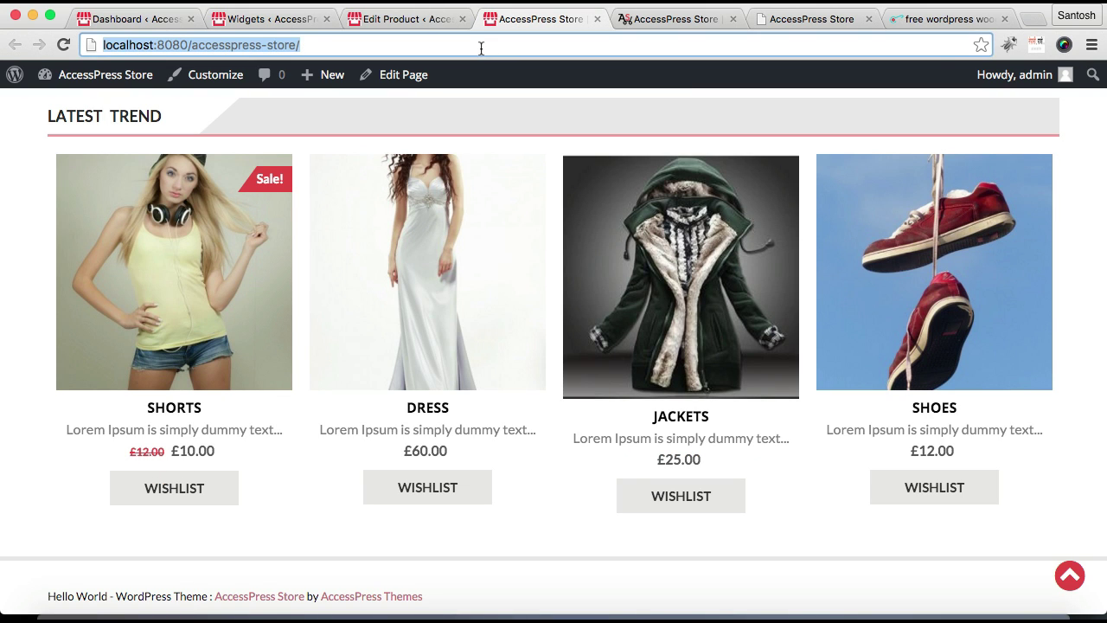
key("Return")
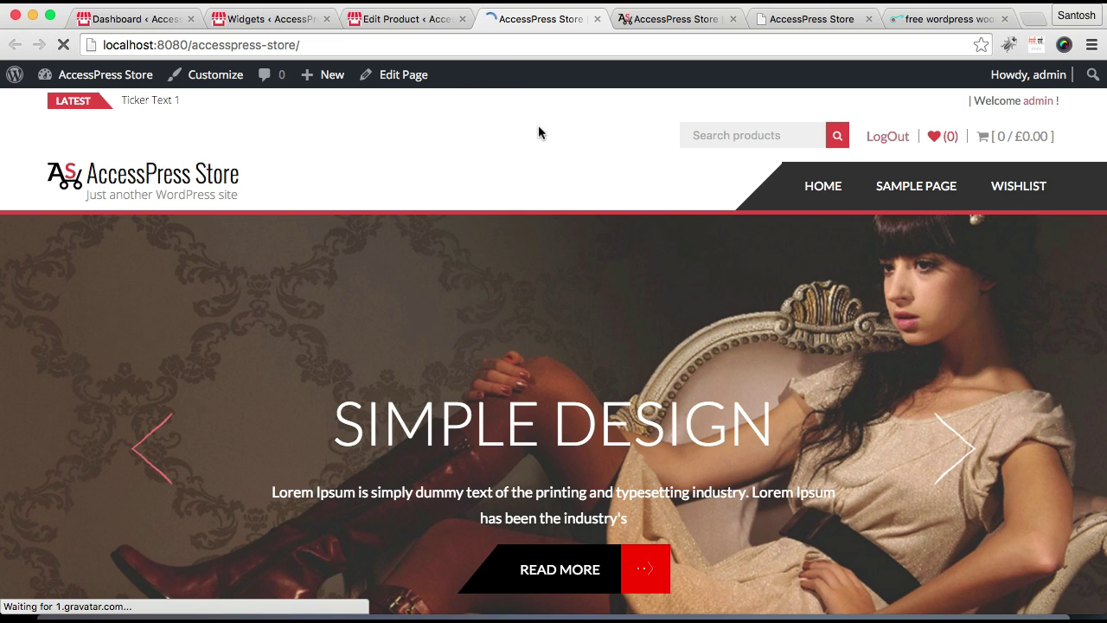
scroll(573, 330, "down", 15)
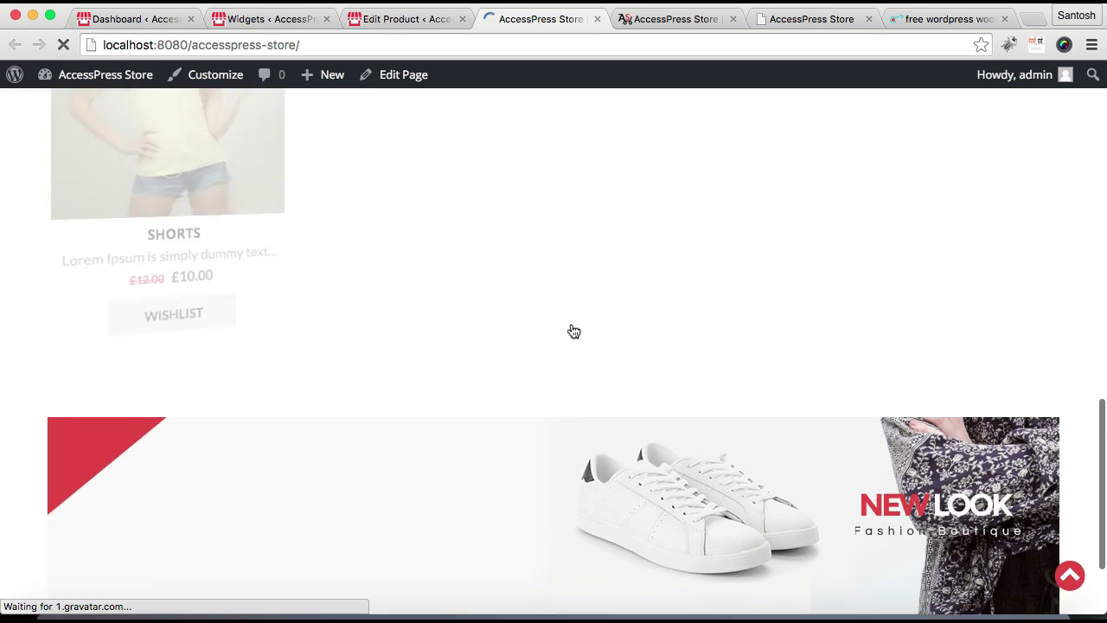
scroll(573, 330, "down", 3)
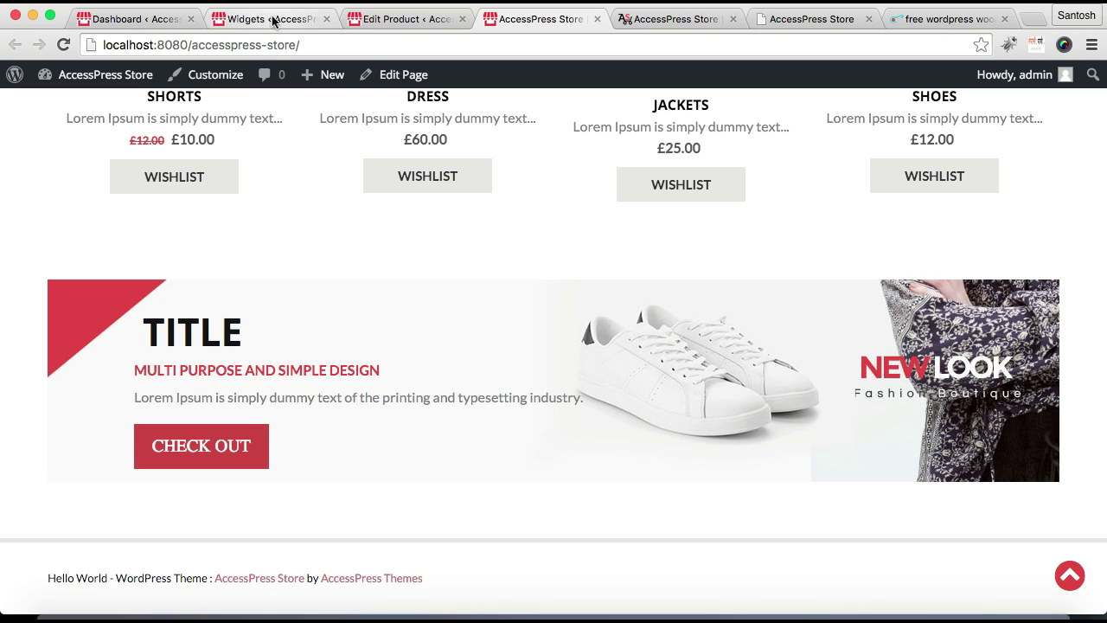
Step: Switch to the demo homepage and view the Amazing Shop / New Arrivals section below the promo banner
left_click(642, 25)
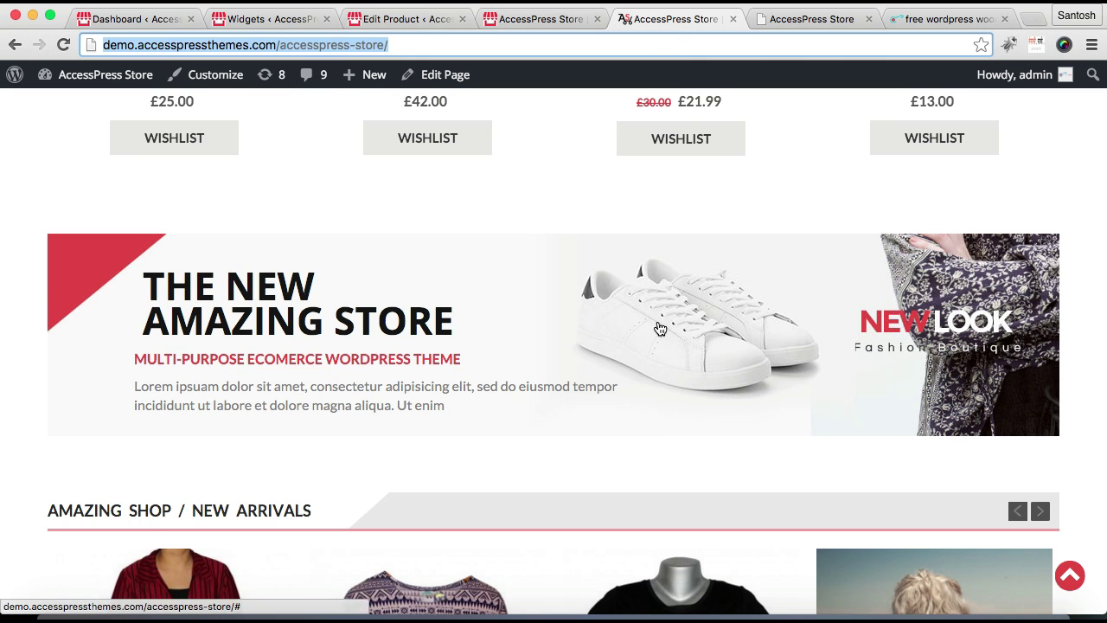
scroll(658, 328, "down", 5)
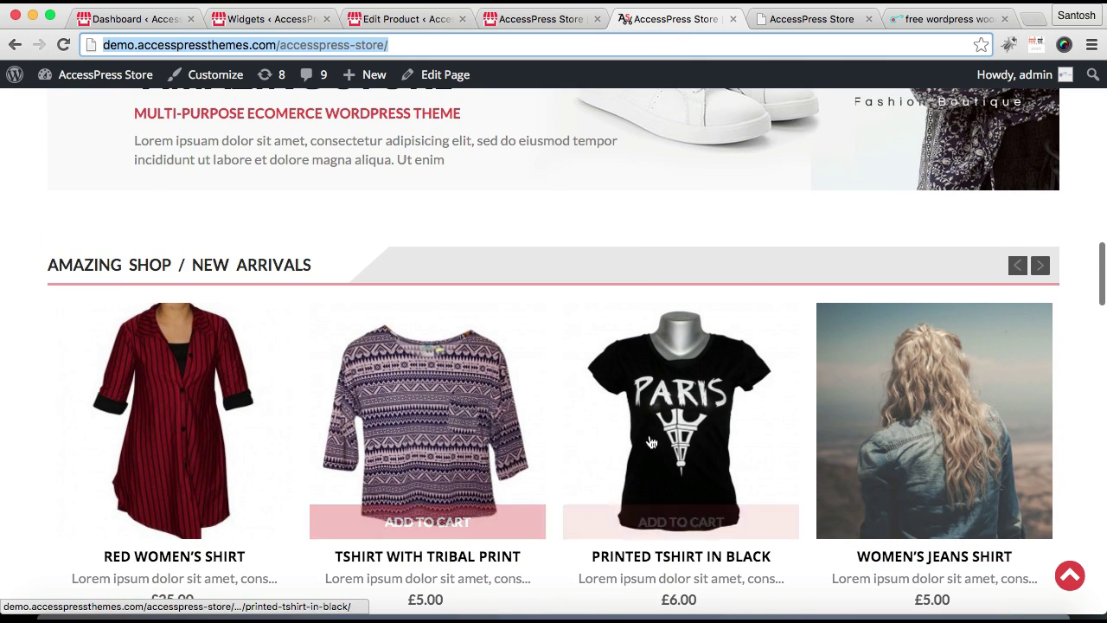
Step: Return to the Widgets page and collapse the full-width promo widget and its AP: Promo Widget 2 area
scroll(540, 361, "up", 1)
scroll(540, 361, "up", 10)
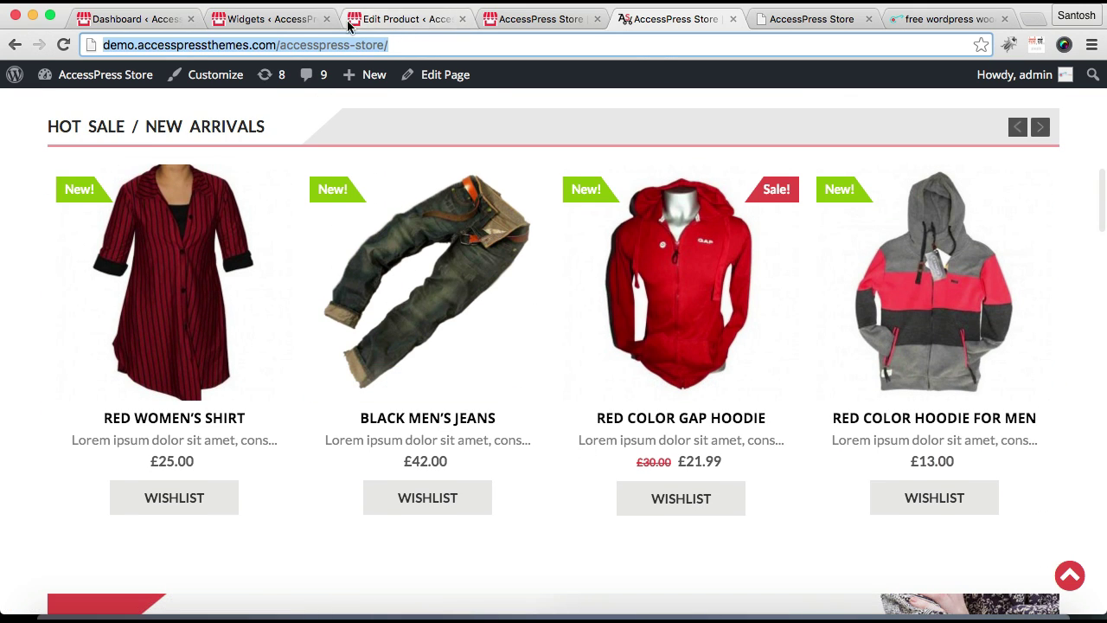
left_click(270, 19)
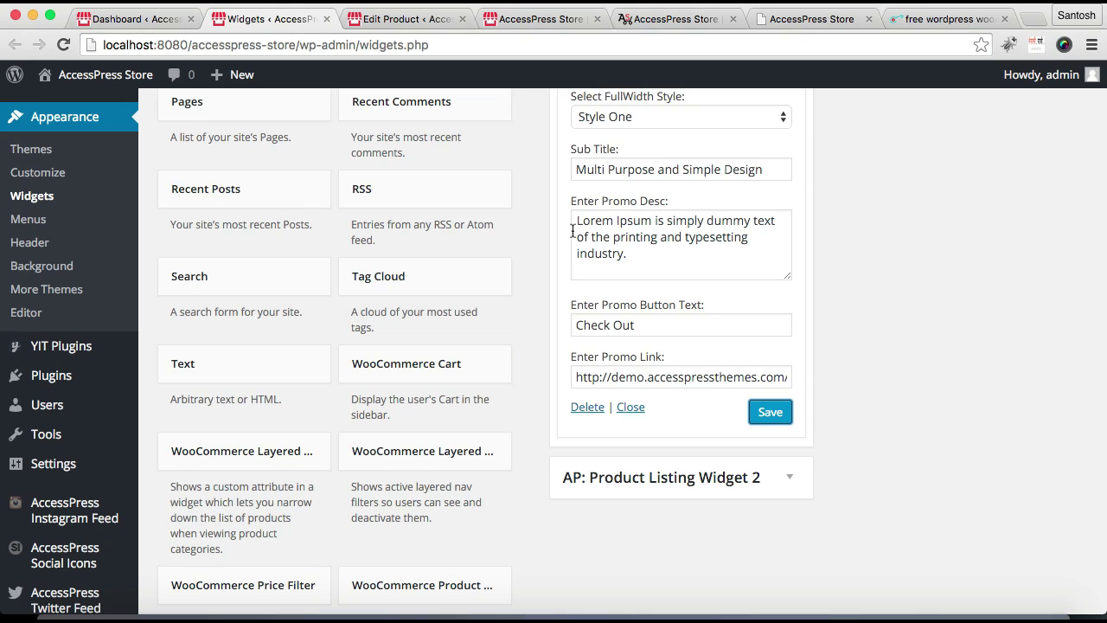
left_click(631, 408)
scroll(708, 281, "up", 5)
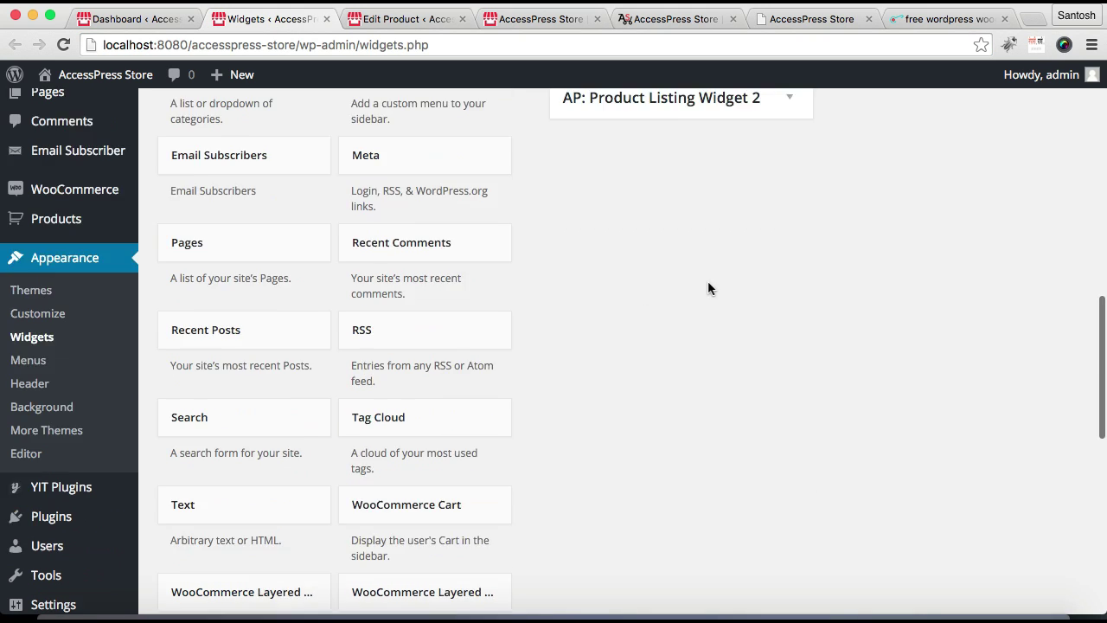
left_click(790, 250)
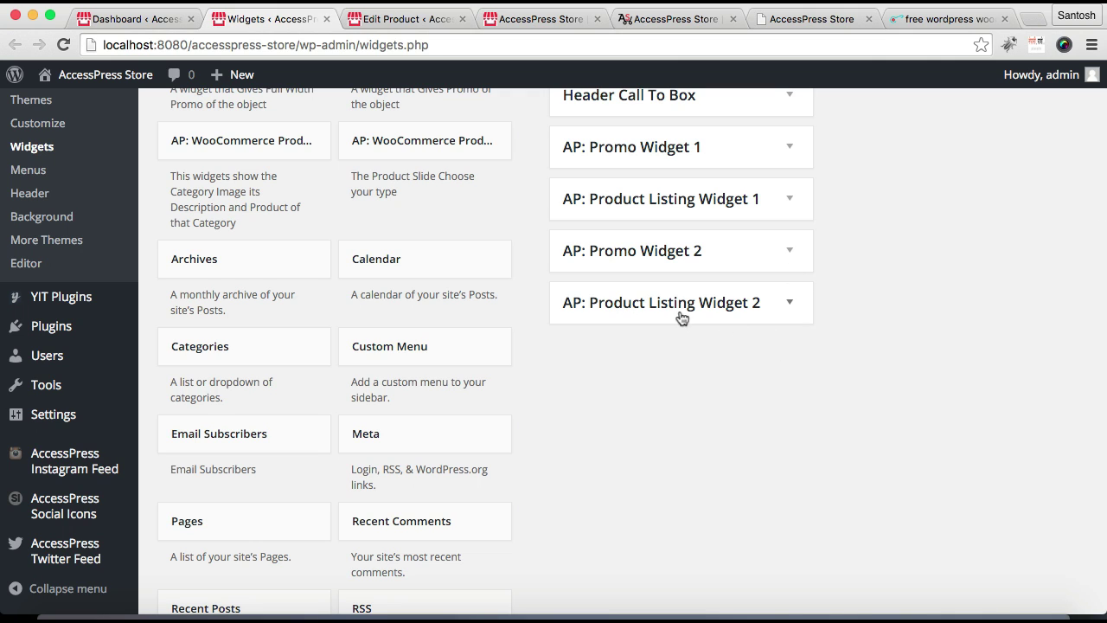
Step: Add the AP: WooCommerce Product Slider widget to the AP: Product Listing Widget 2 area and title it "New Arrival"
left_click(787, 304)
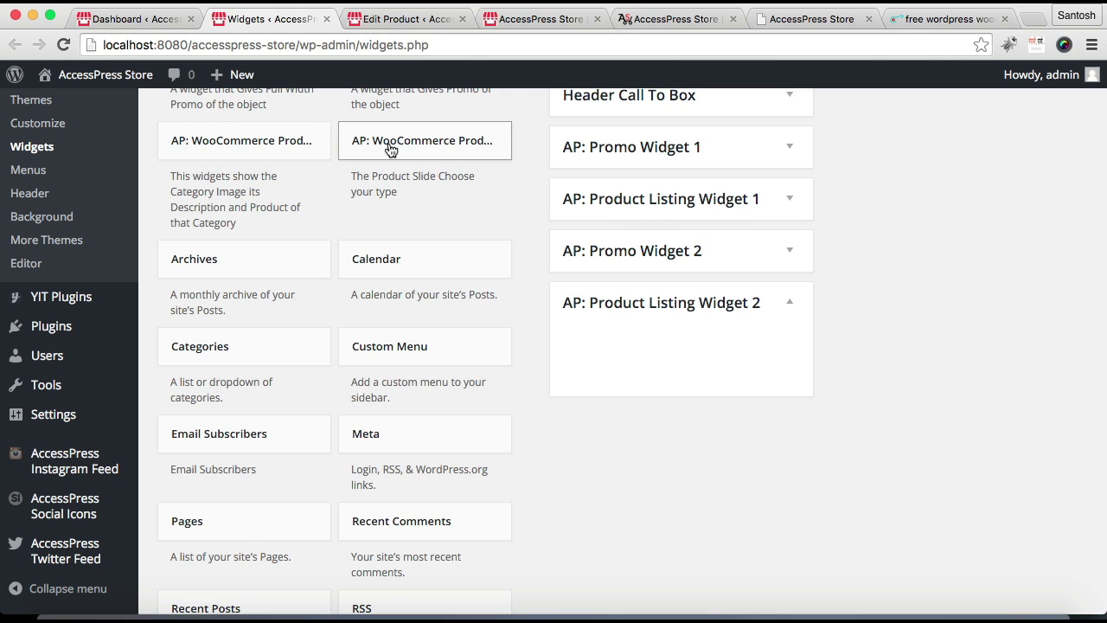
left_click_drag(441, 133, 680, 338)
left_click(701, 420)
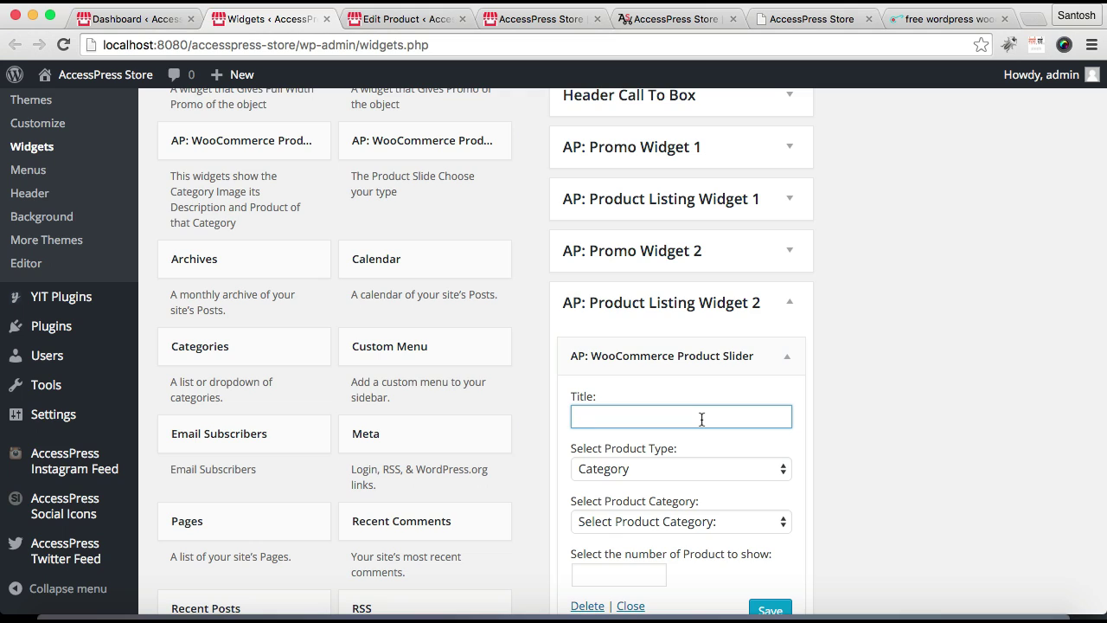
type("New Arrival")
Step: Keep the slider's product type as Category, choose the New Arrival category, set 4 products to show, and save the widget
scroll(744, 459, "down", 3)
left_click(781, 344)
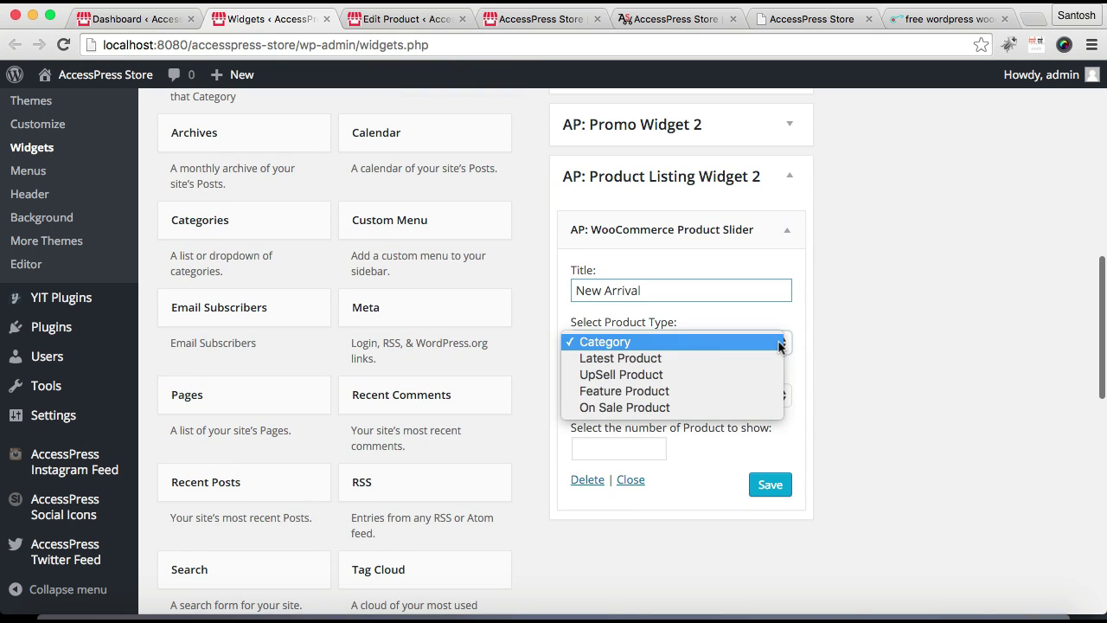
left_click(779, 345)
left_click(781, 395)
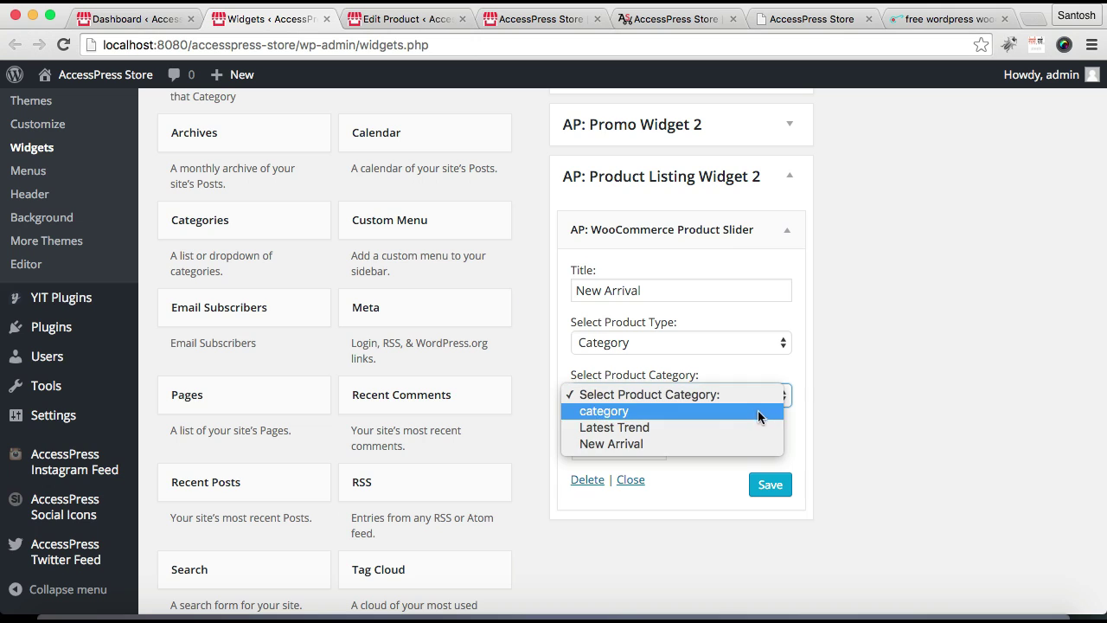
left_click(696, 443)
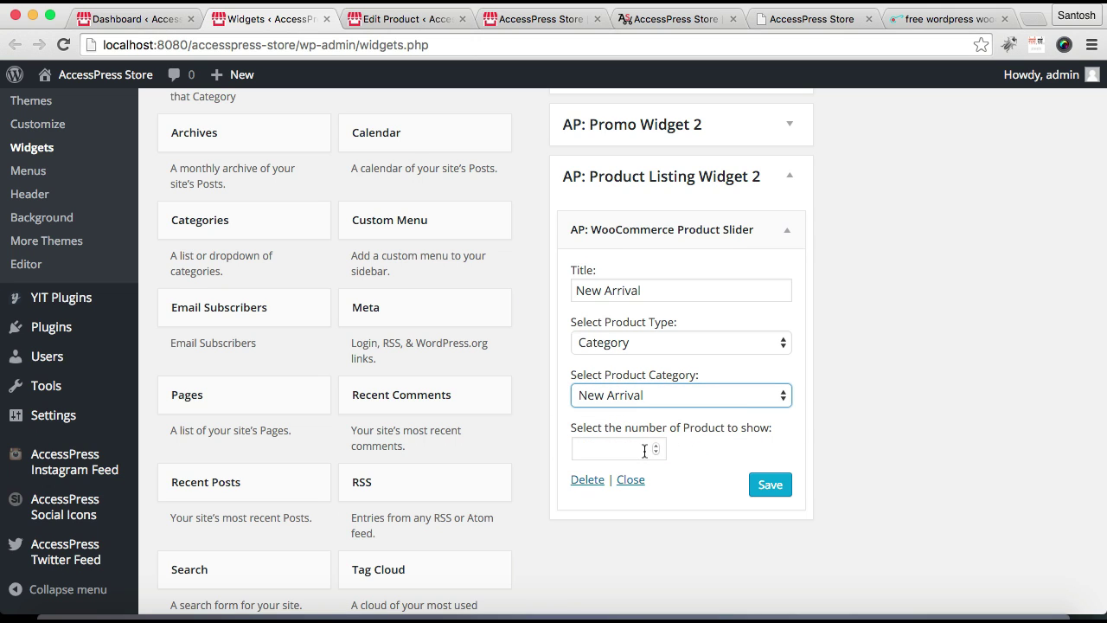
left_click(654, 449)
type("4")
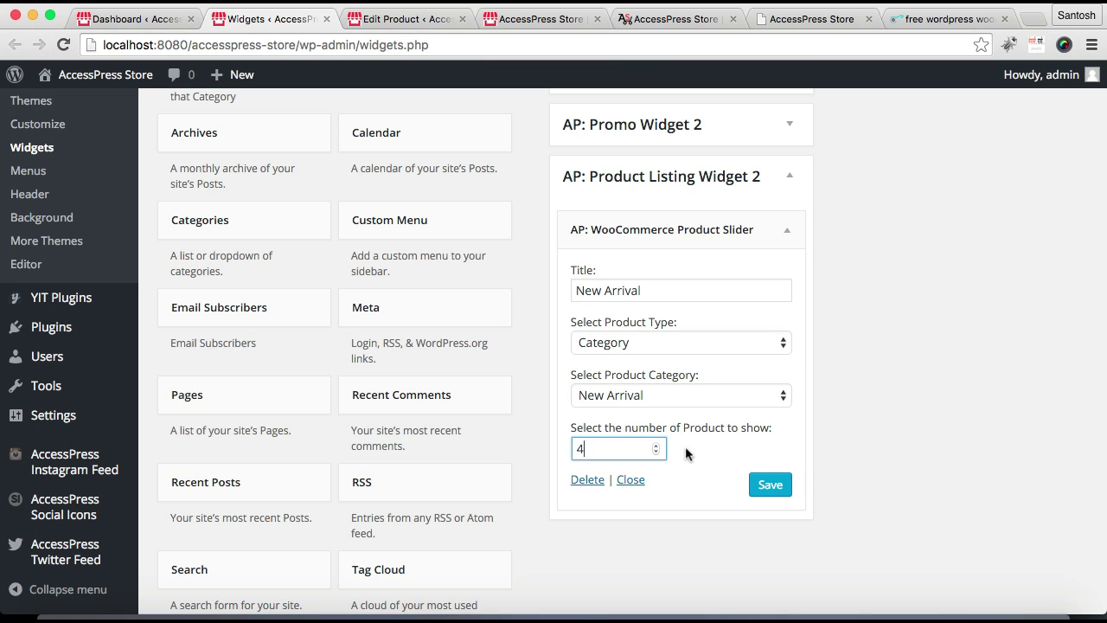
left_click(763, 486)
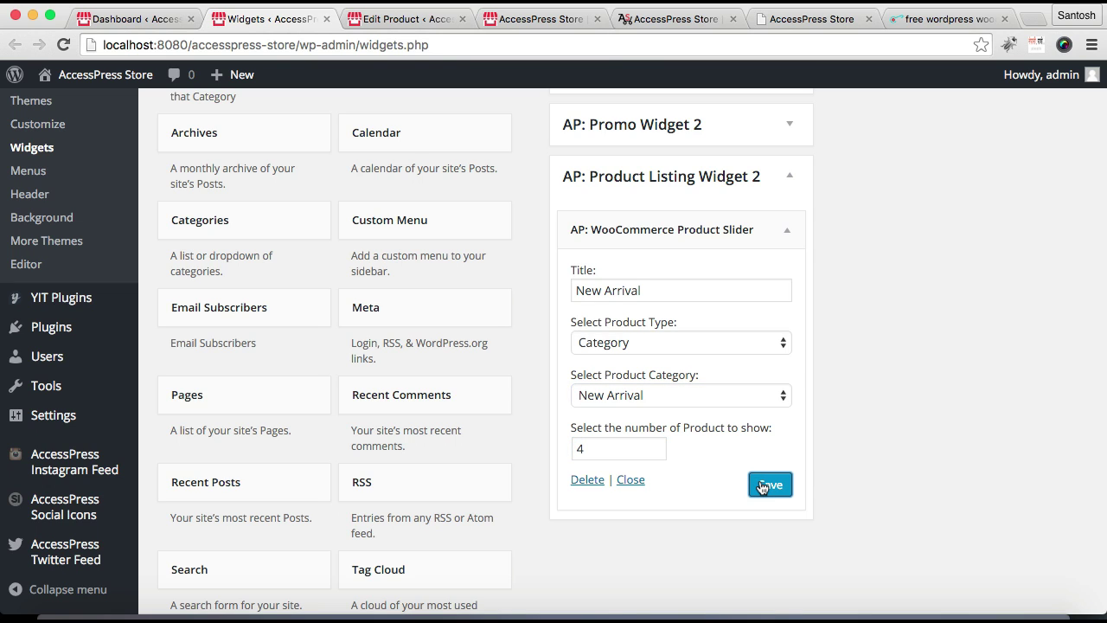
Step: Reload the local store homepage and check the New Arrival product section below the promo banner
left_click(509, 28)
left_click(493, 45)
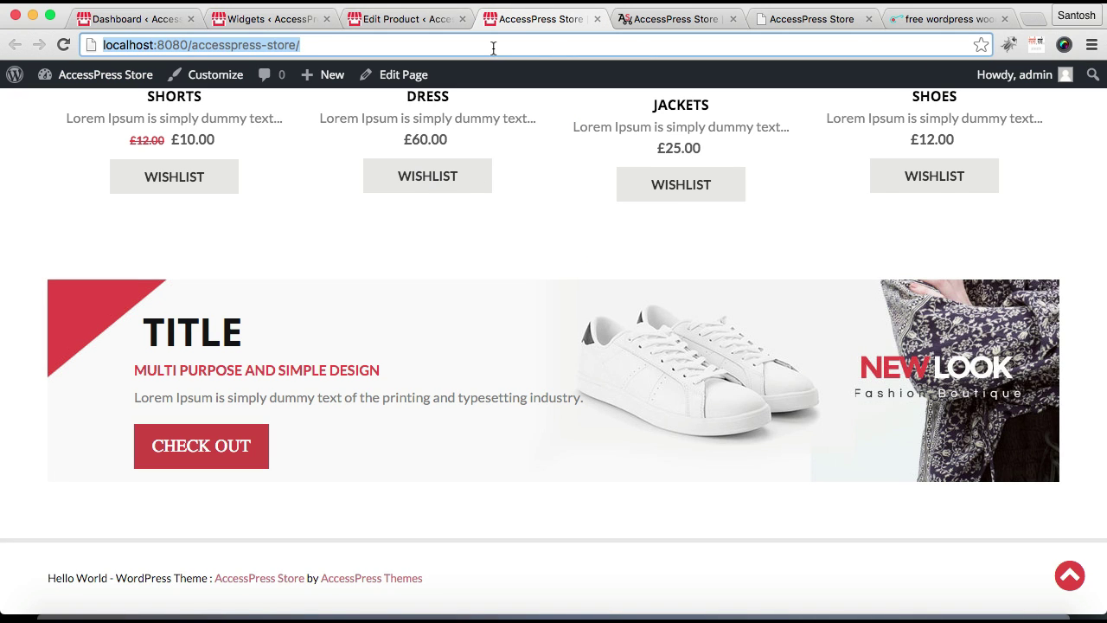
key("Return")
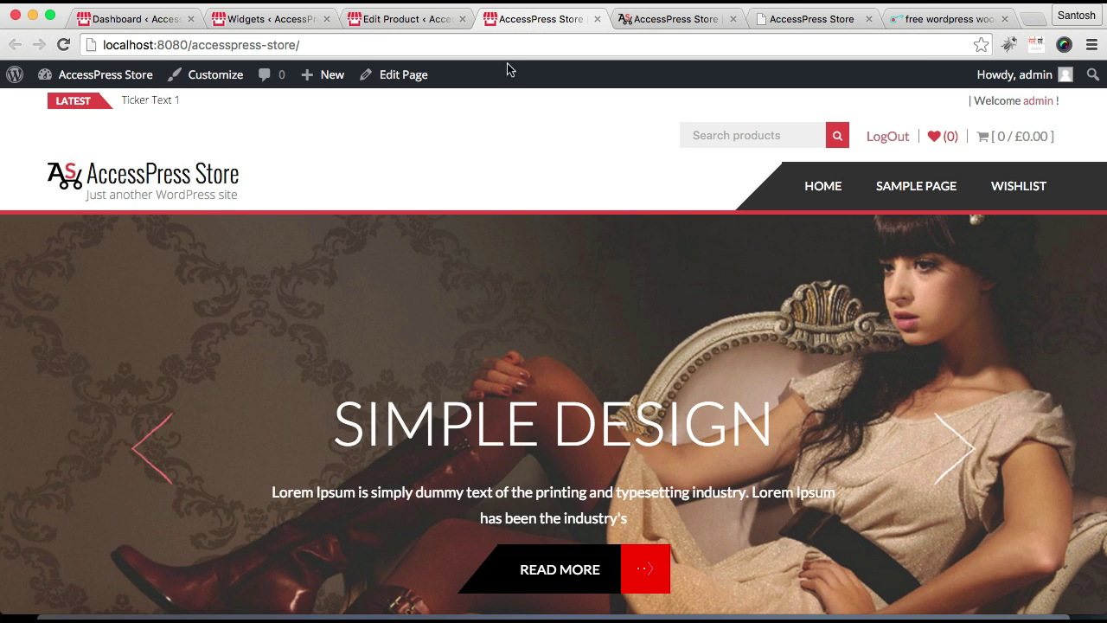
scroll(490, 334, "down", 15)
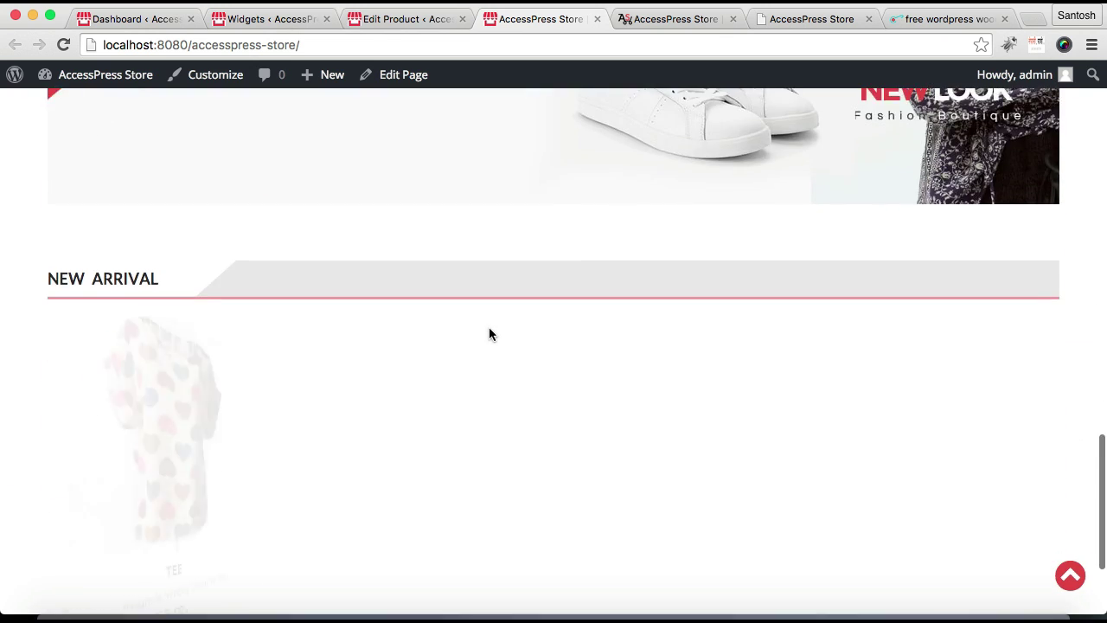
scroll(490, 334, "down", 4)
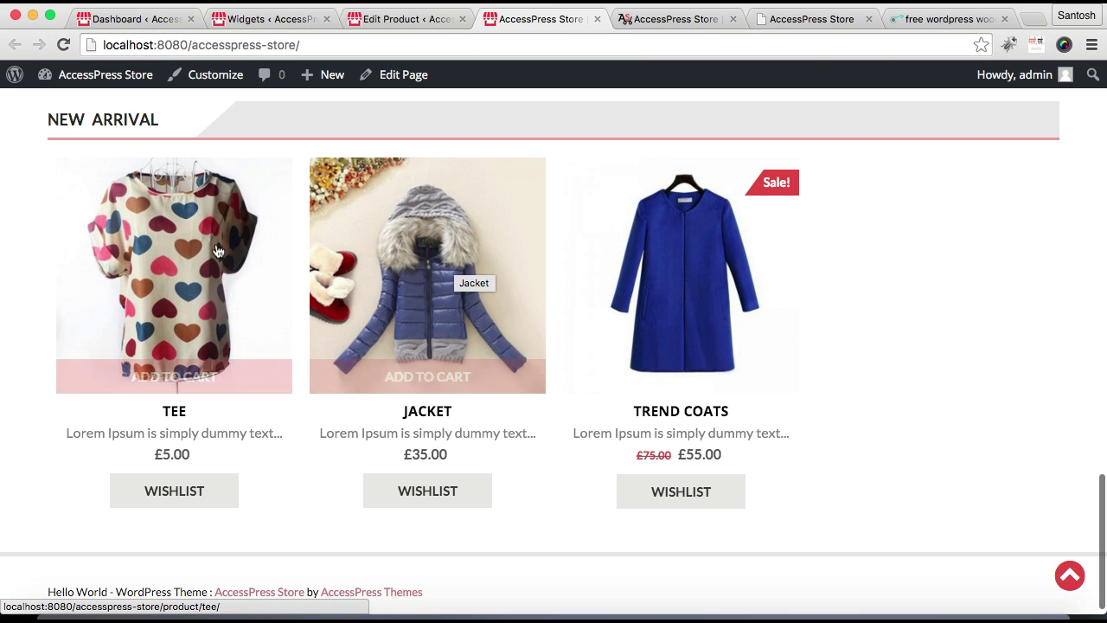
Step: Review the order and look of the Latest Trend, promo banner and New Arrival sections on the local homepage
scroll(539, 265, "up", 8)
scroll(539, 265, "down", 8)
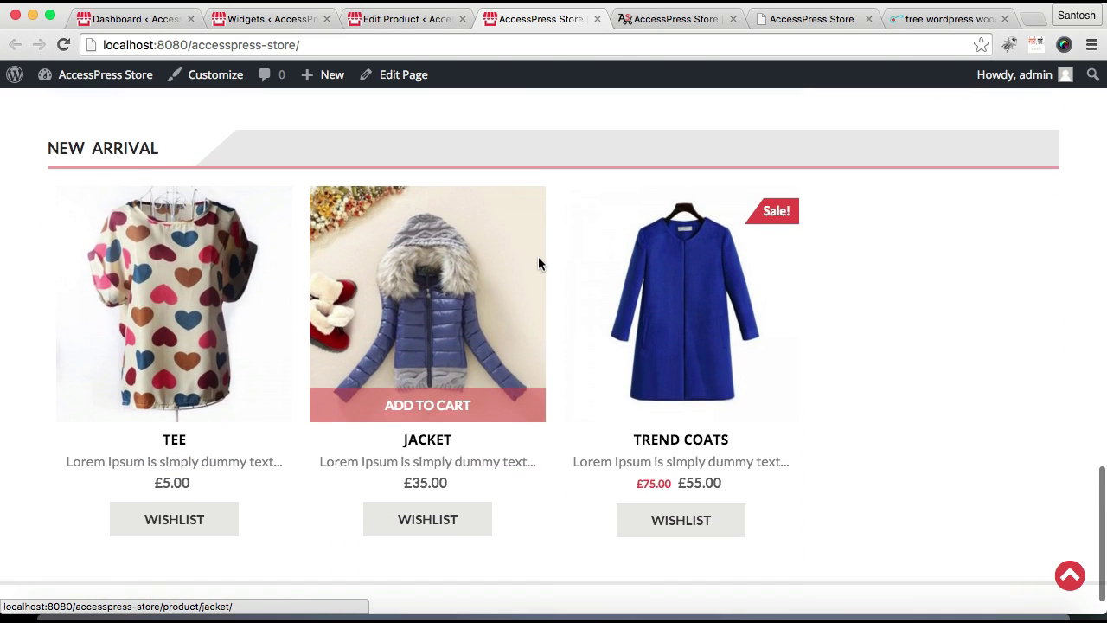
scroll(538, 264, "up", 10)
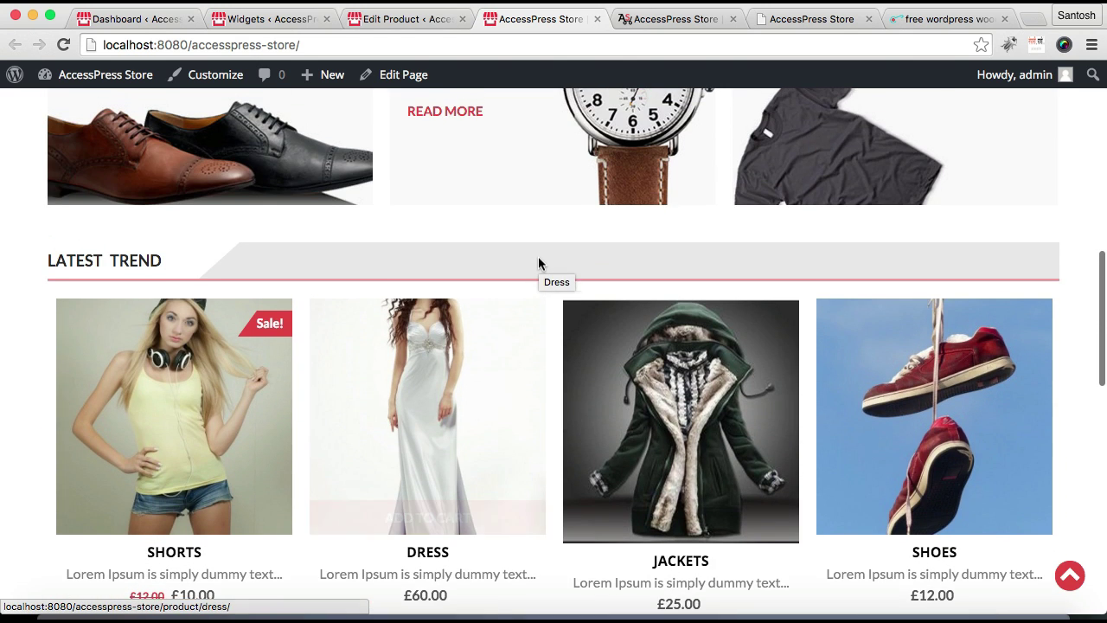
scroll(538, 264, "down", 6)
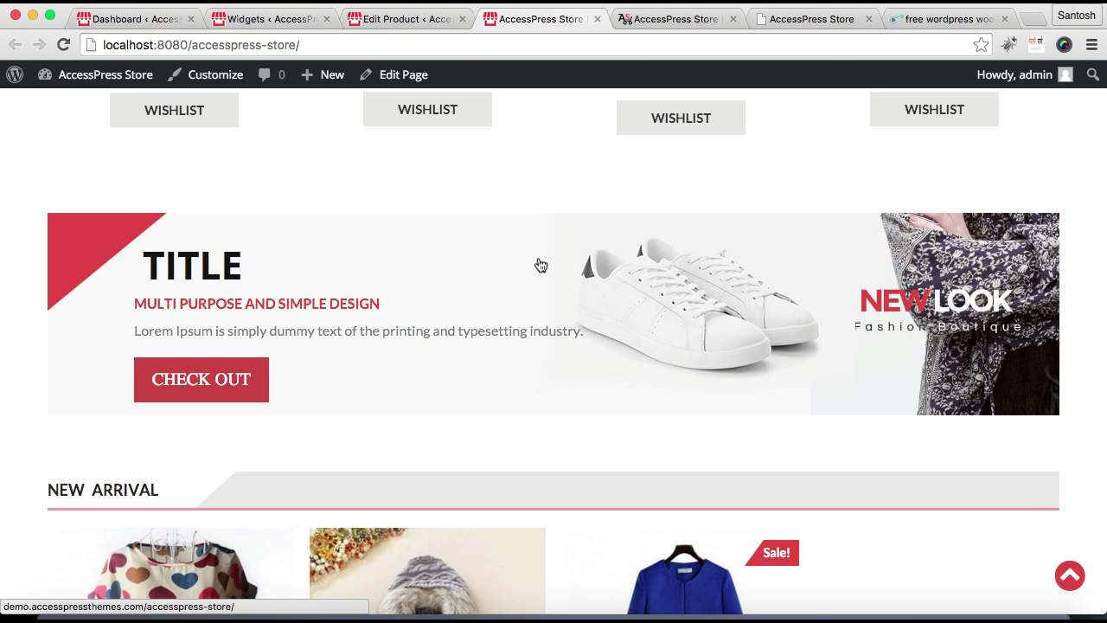
scroll(545, 292, "down", 5)
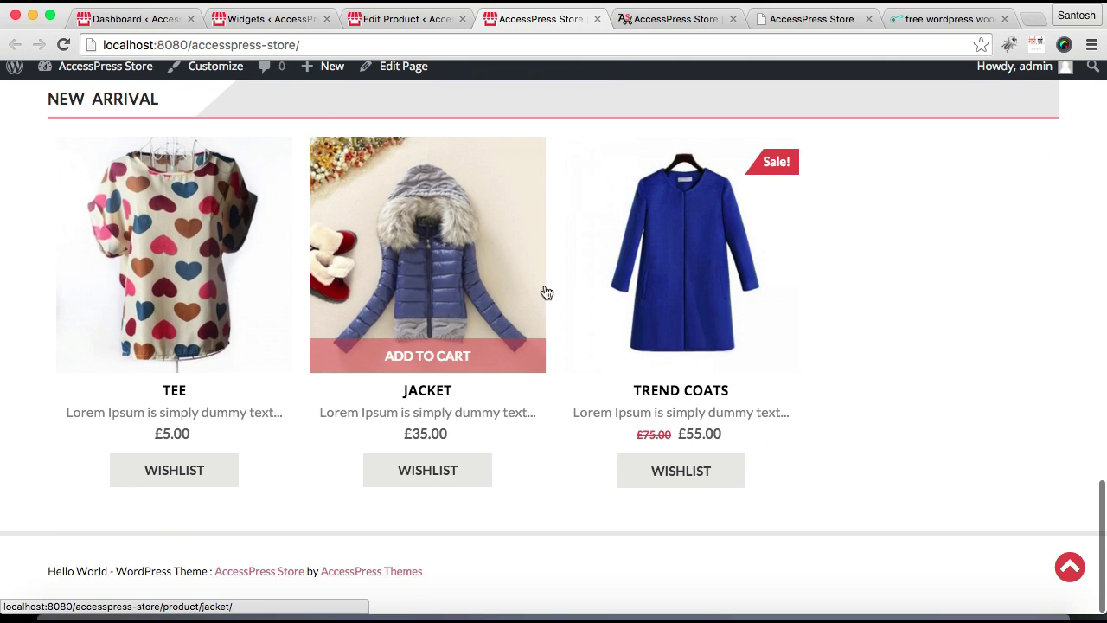
scroll(546, 292, "up", 4)
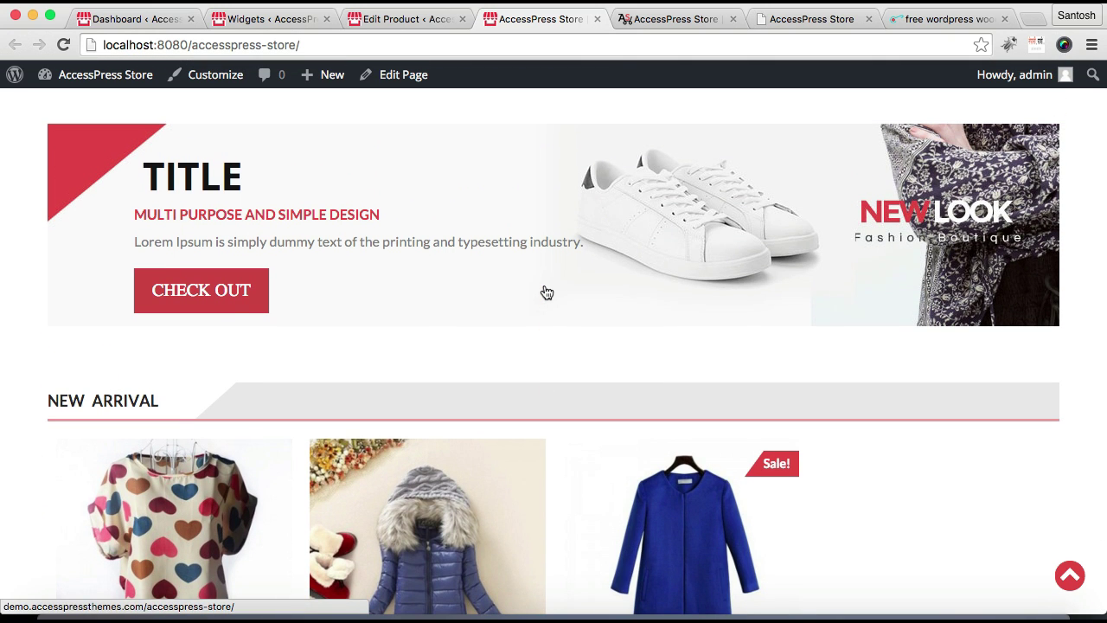